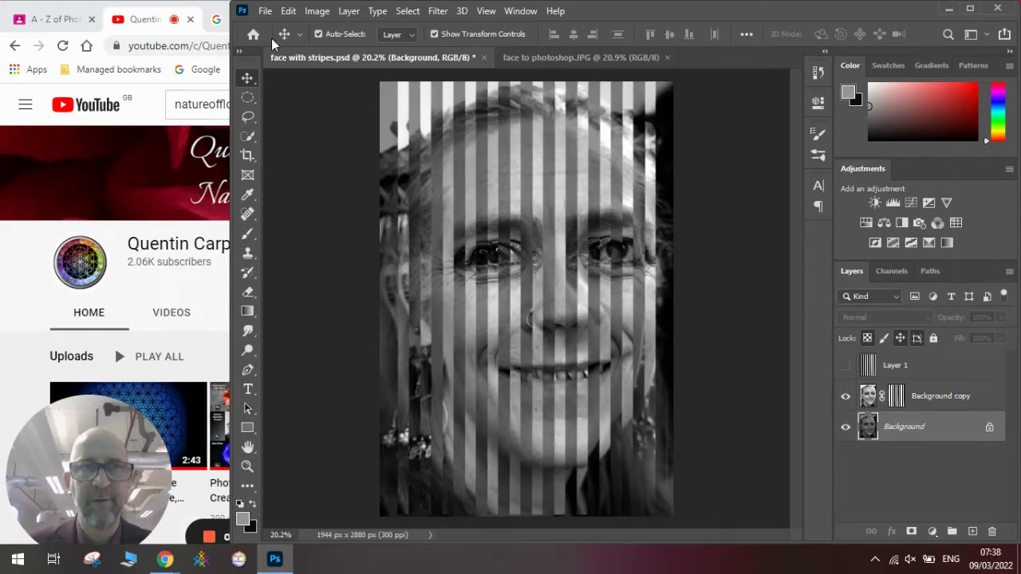
Bring Chrome forward and show the Google Images results of the artist's striped portraits.
click(220, 10)
click(332, 22)
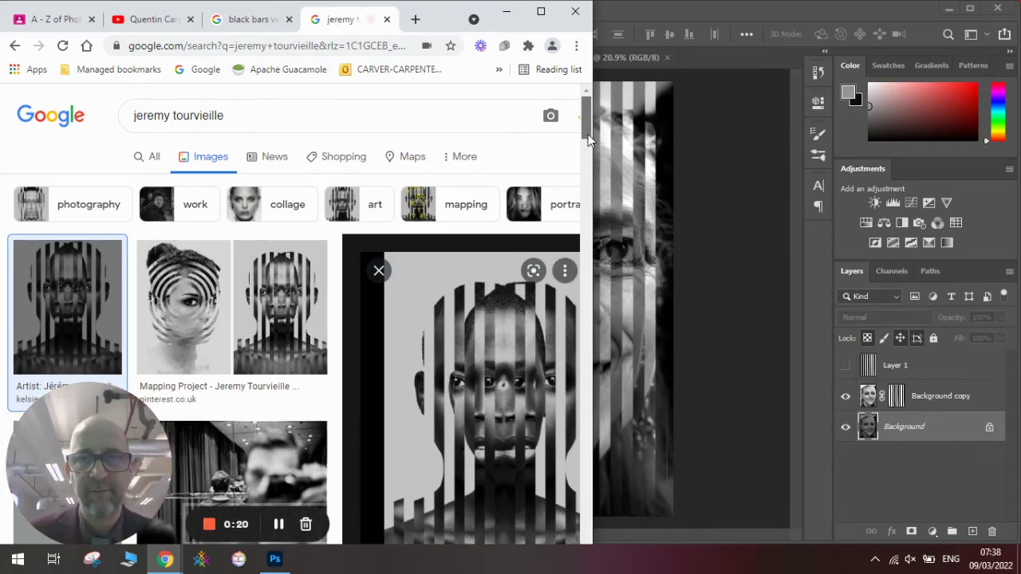
Scroll through the striped portrait references, then return to 'face with stripes.psd' in Photoshop.
drag(588, 134, 588, 150)
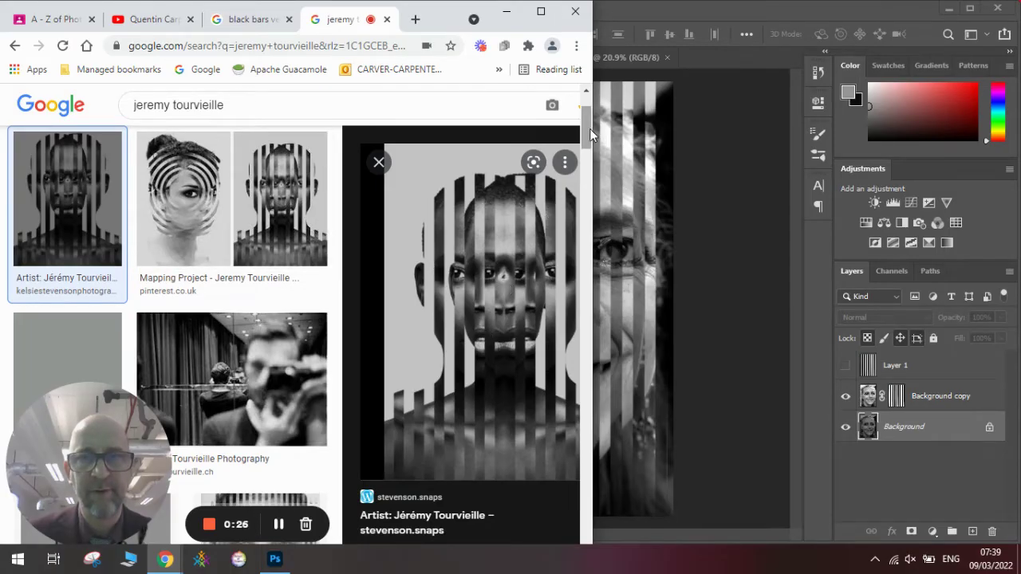
scroll(590, 129, down, 4)
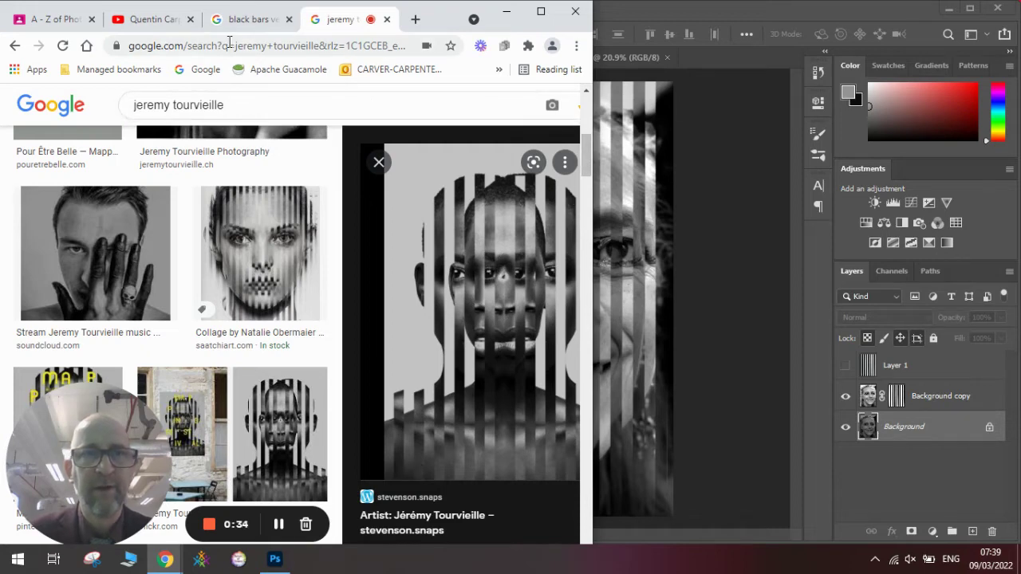
click(147, 20)
click(663, 22)
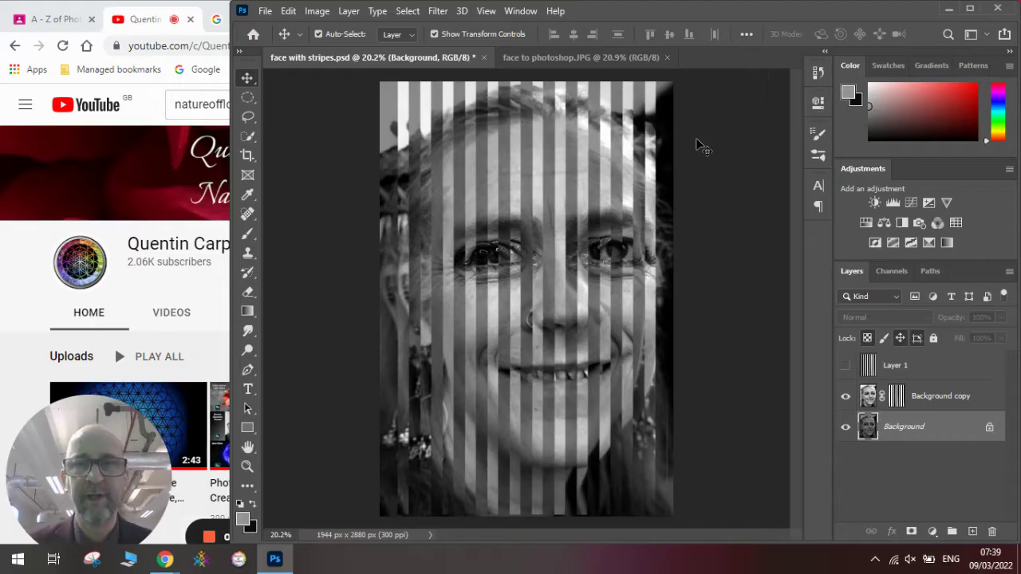
Switch to 'face to photoshop.JPG' and convert it with a Black & White adjustment.
click(574, 61)
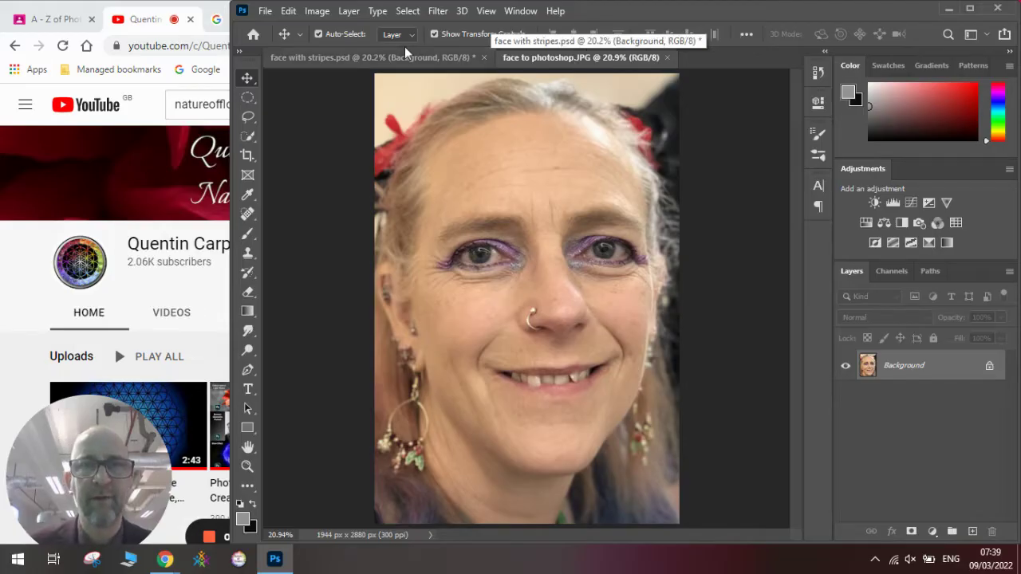
click(317, 12)
mouse_move(329, 51)
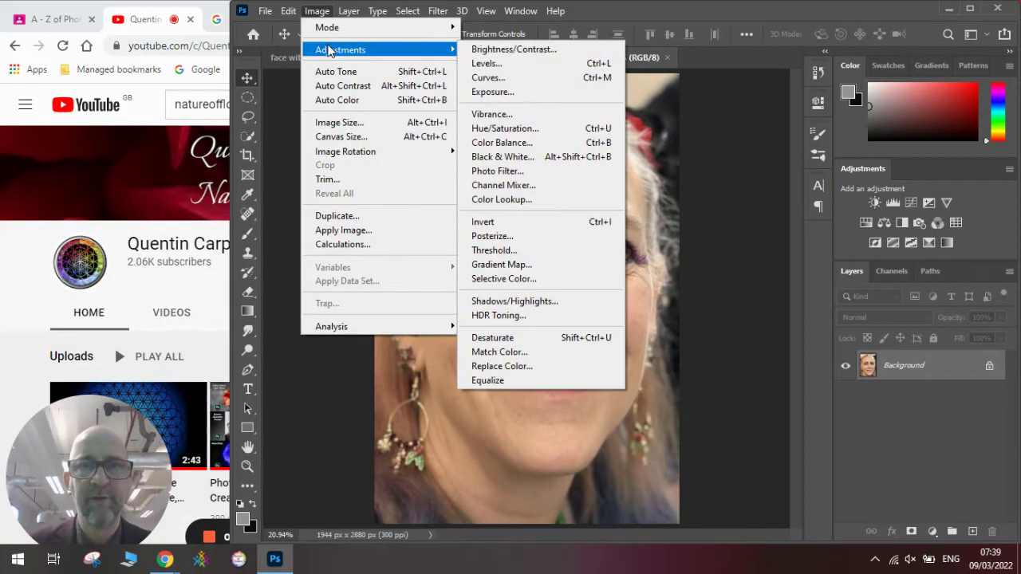
click(502, 157)
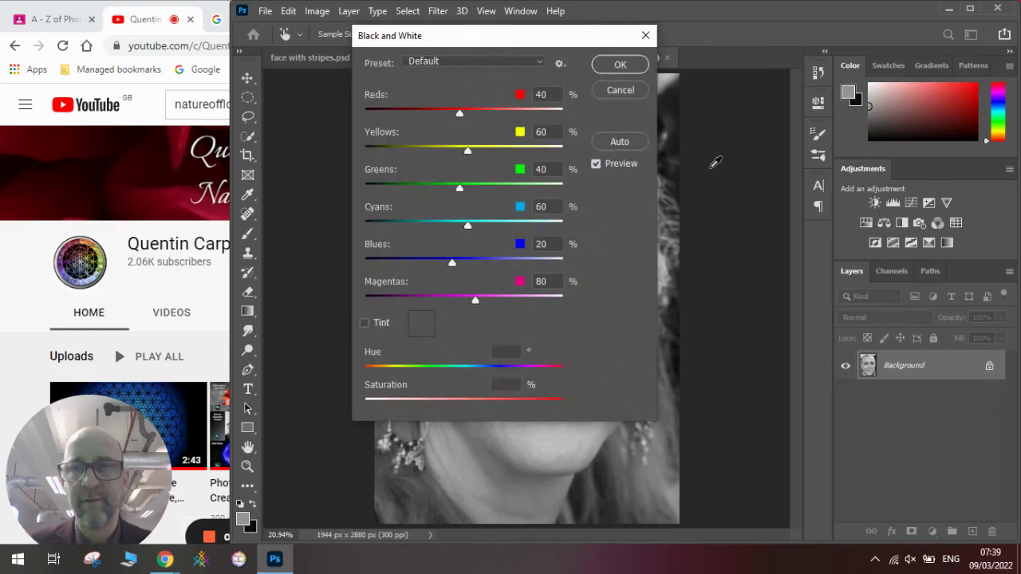
click(620, 65)
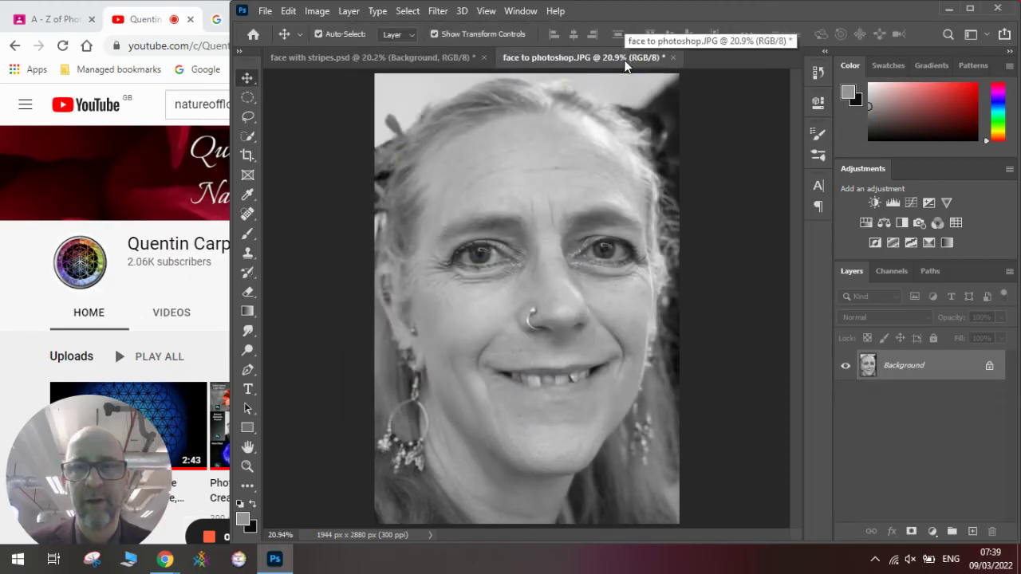
Apply a Levels adjustment with input values 30, 0.54 and 221 to the portrait.
click(317, 11)
mouse_move(345, 52)
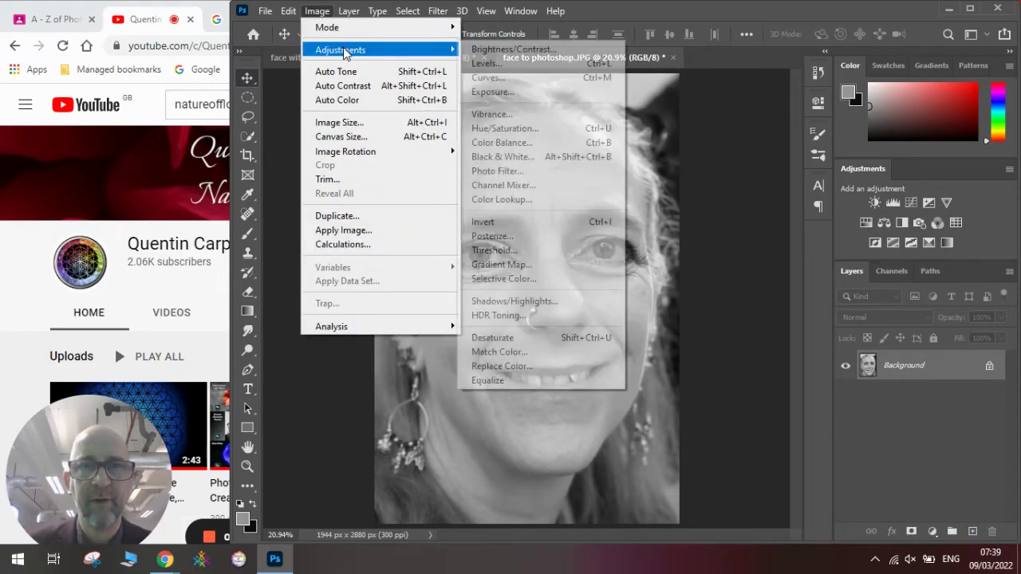
click(488, 63)
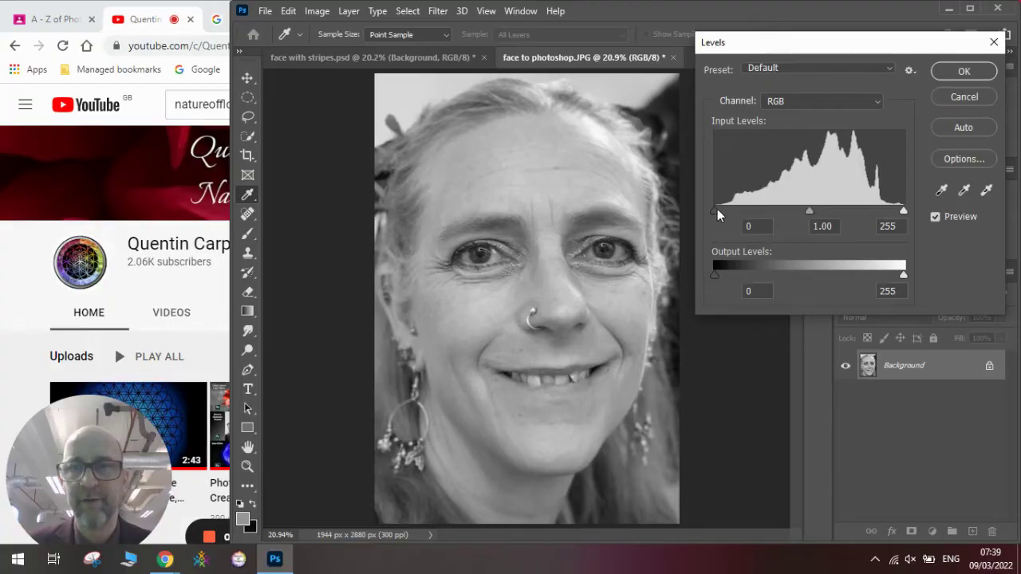
drag(718, 215, 738, 220)
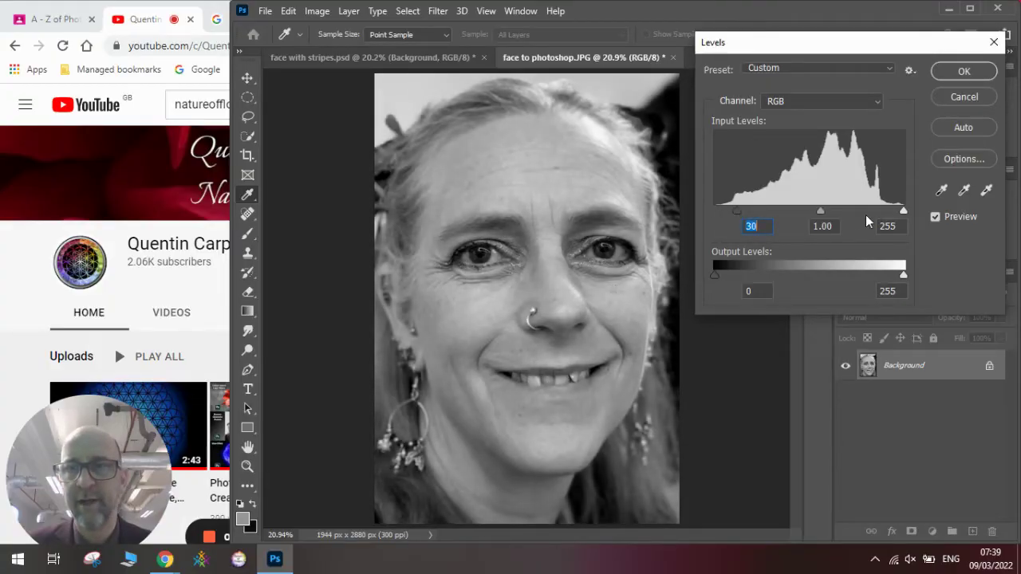
drag(903, 215, 879, 215)
drag(812, 215, 835, 216)
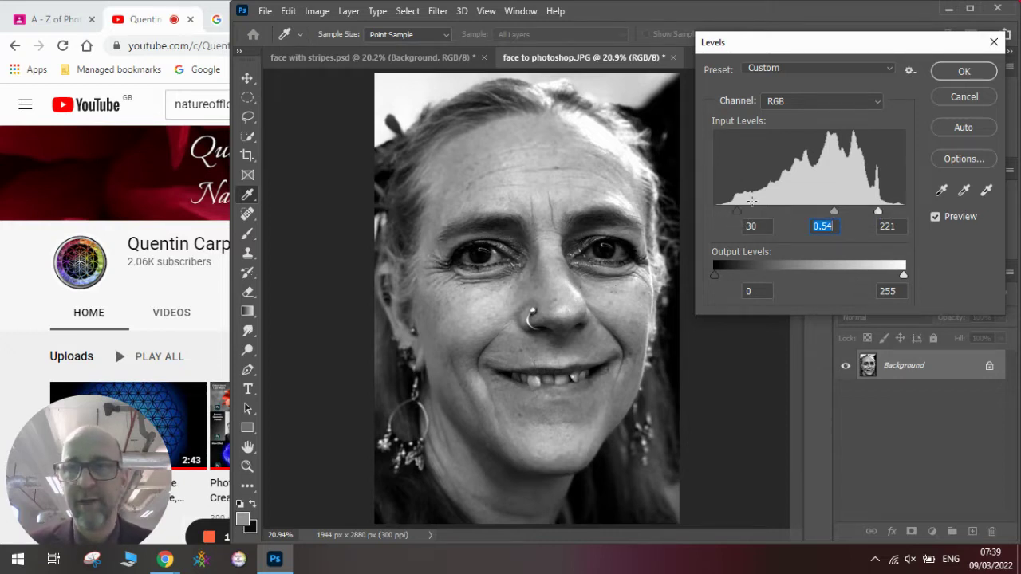
click(950, 74)
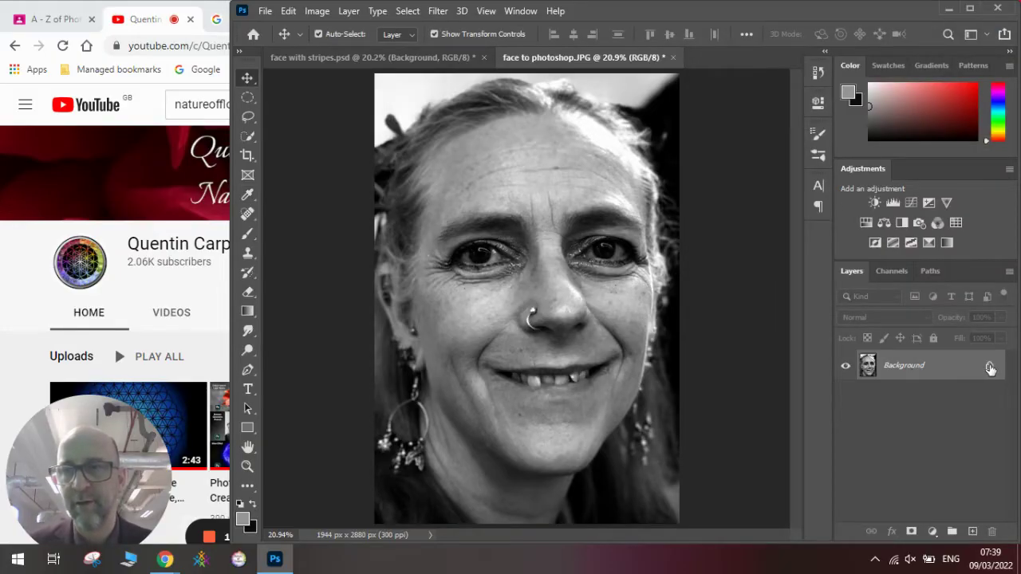
Unlock the Background into Layer 0 and duplicate it as Layer 0 copy.
click(989, 365)
right_click(945, 371)
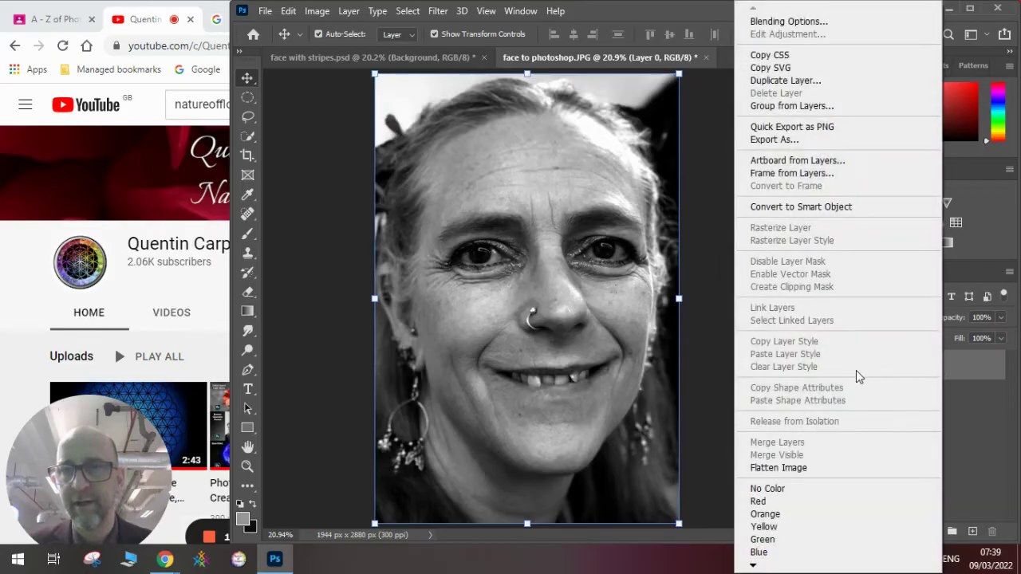
click(803, 80)
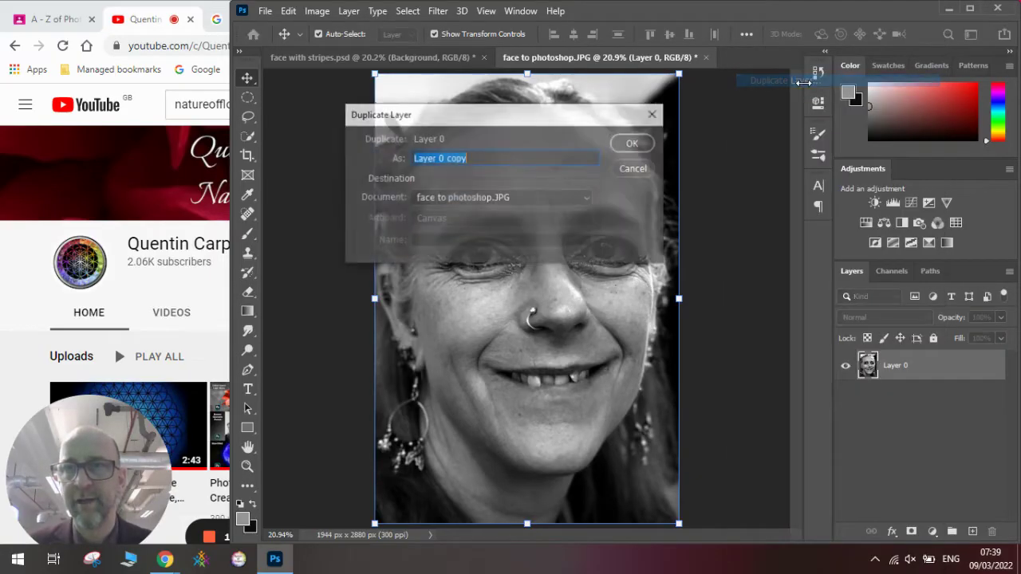
click(636, 149)
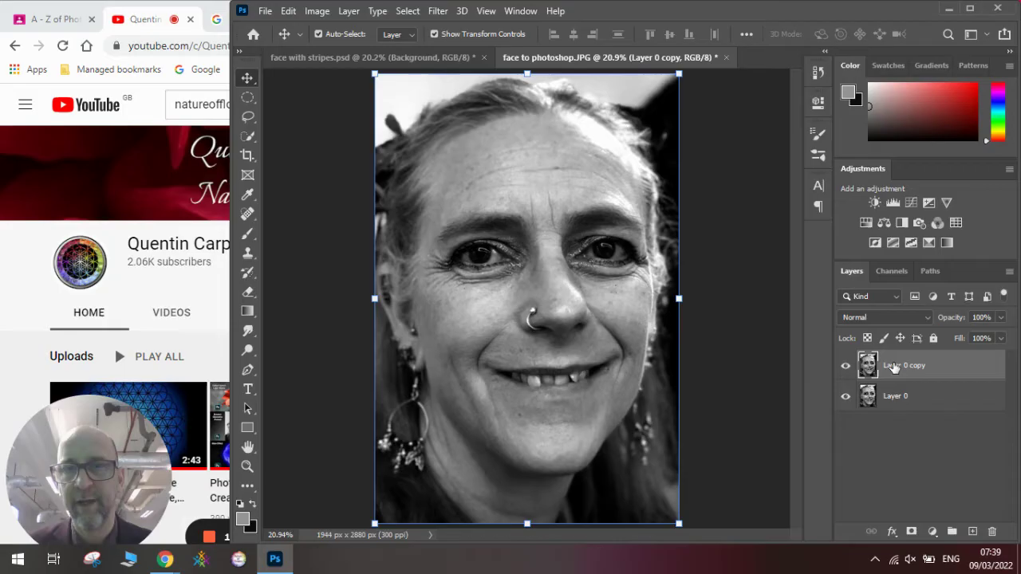
Darken Layer 0 with a Brightness/Contrast brightness of -63.
click(899, 397)
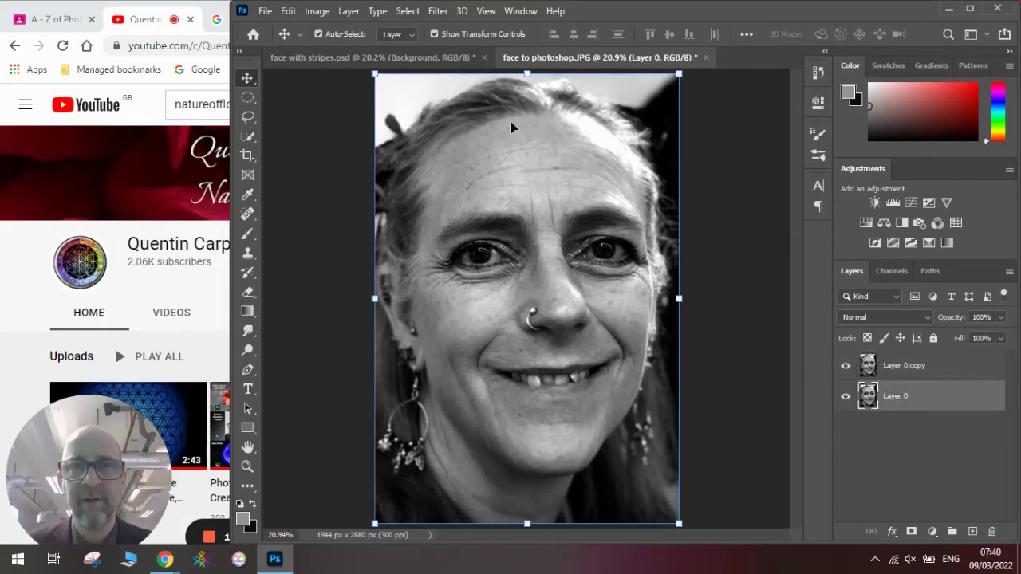
click(317, 11)
mouse_move(375, 50)
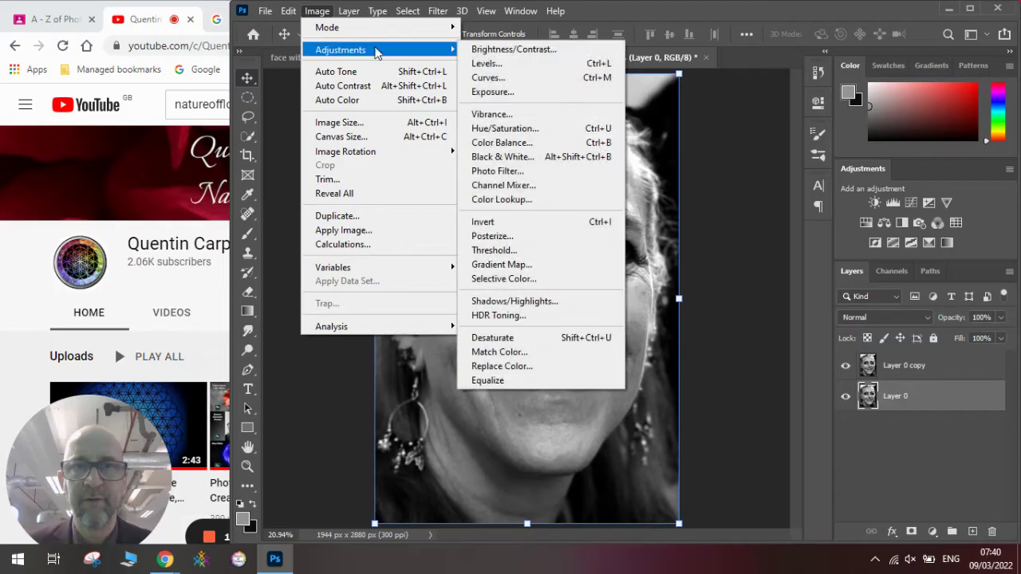
click(481, 49)
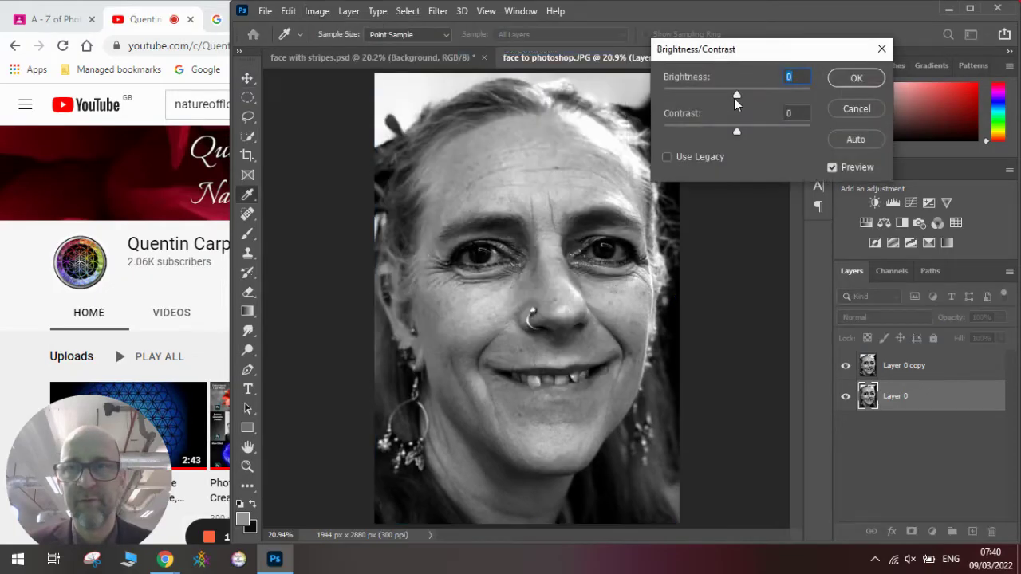
drag(734, 102, 718, 99)
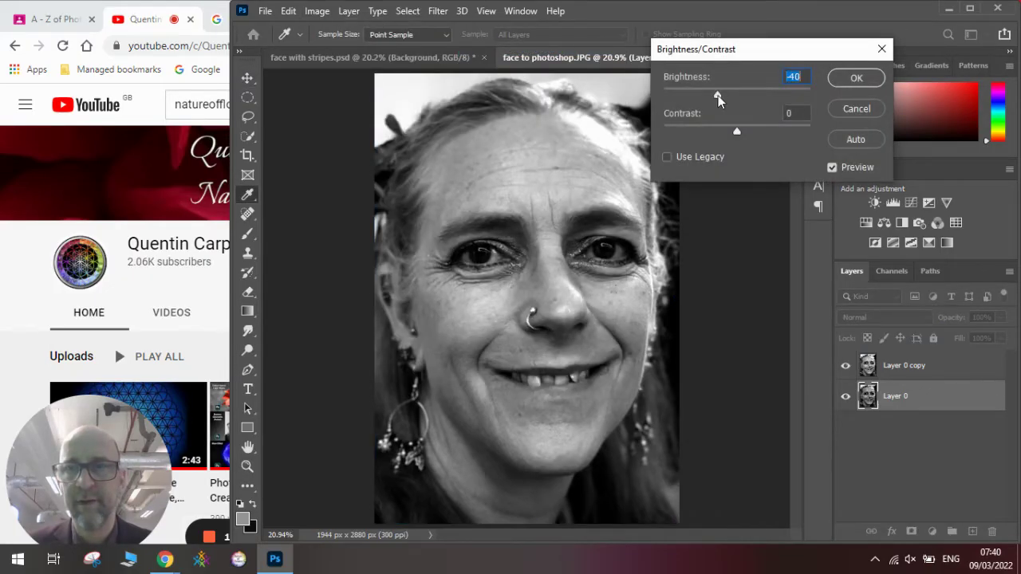
click(852, 76)
Toggle Layer 0 copy's visibility to compare the versions, then make it the active layer.
click(843, 369)
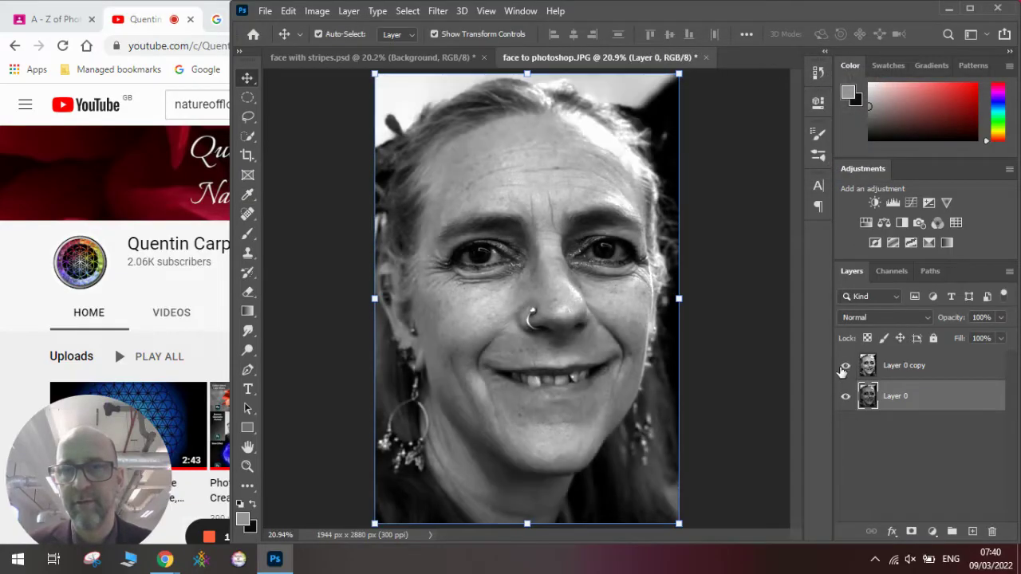
click(843, 368)
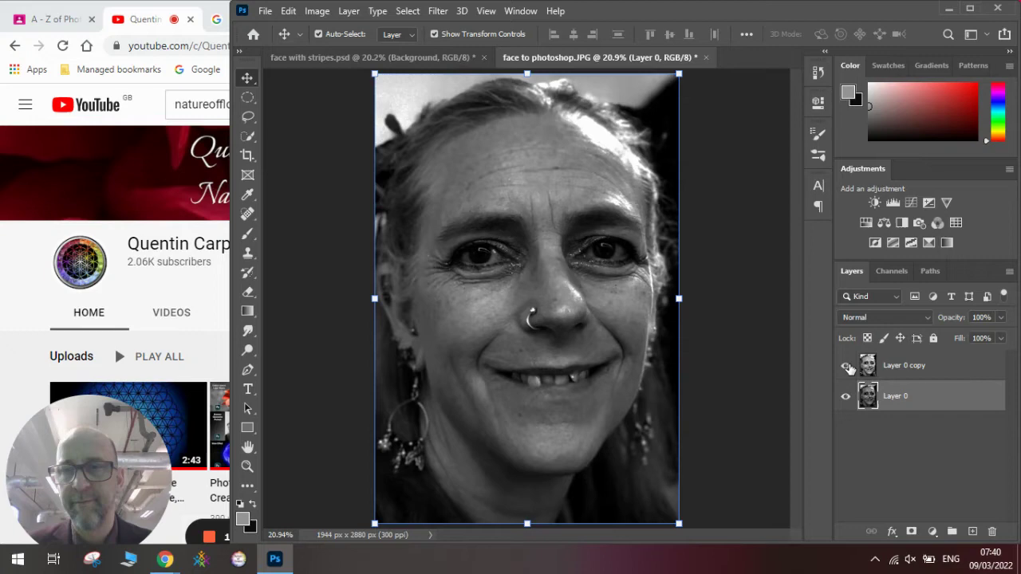
click(846, 366)
click(895, 369)
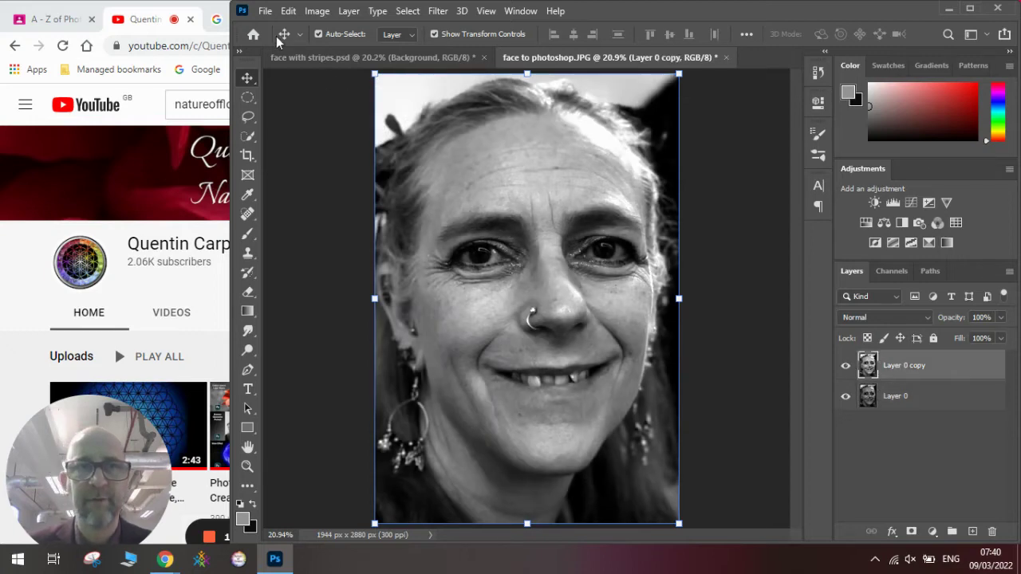
In Chrome, open a vertical stripes image from the 'black bars vertical' results and bring up its context menu.
click(219, 11)
click(246, 19)
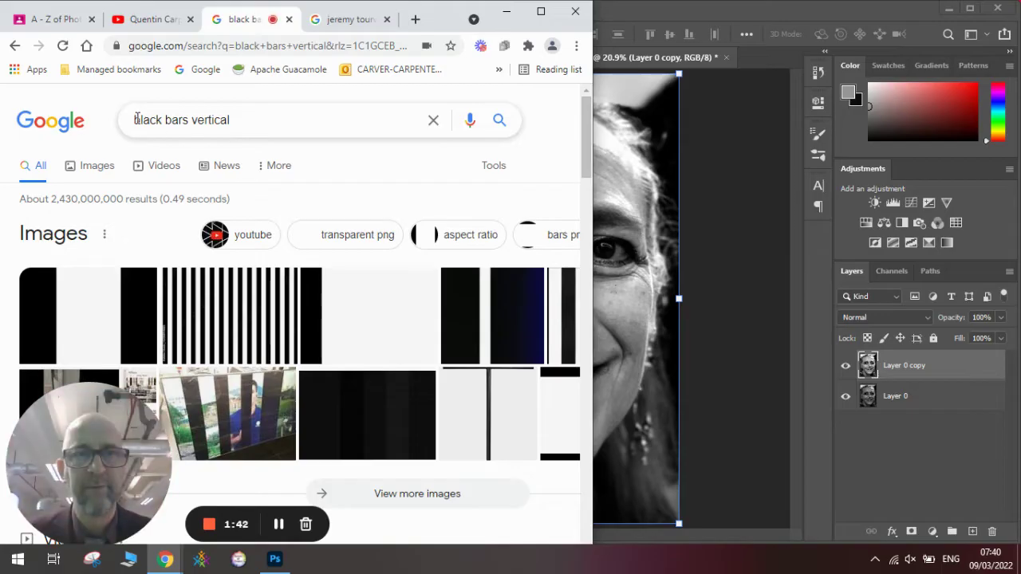
click(229, 329)
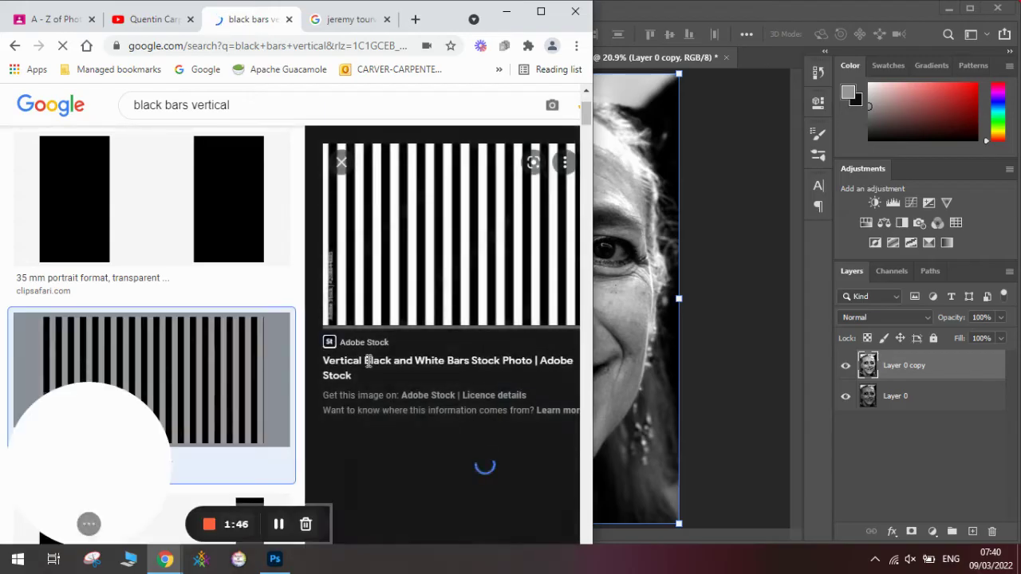
right_click(421, 265)
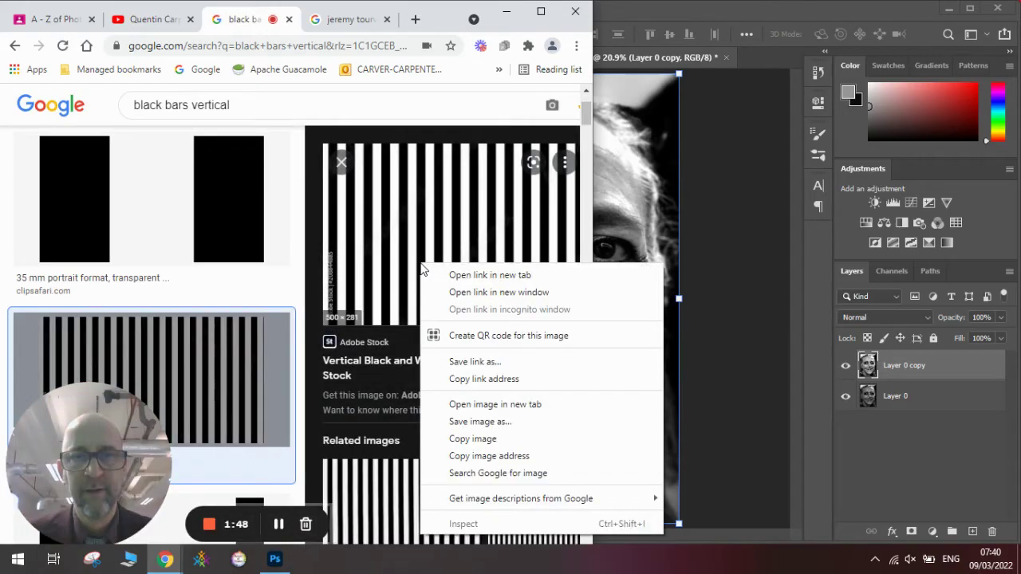
Copy the vertical stripes image and paste it into the portrait as Layer 1.
click(471, 440)
click(643, 232)
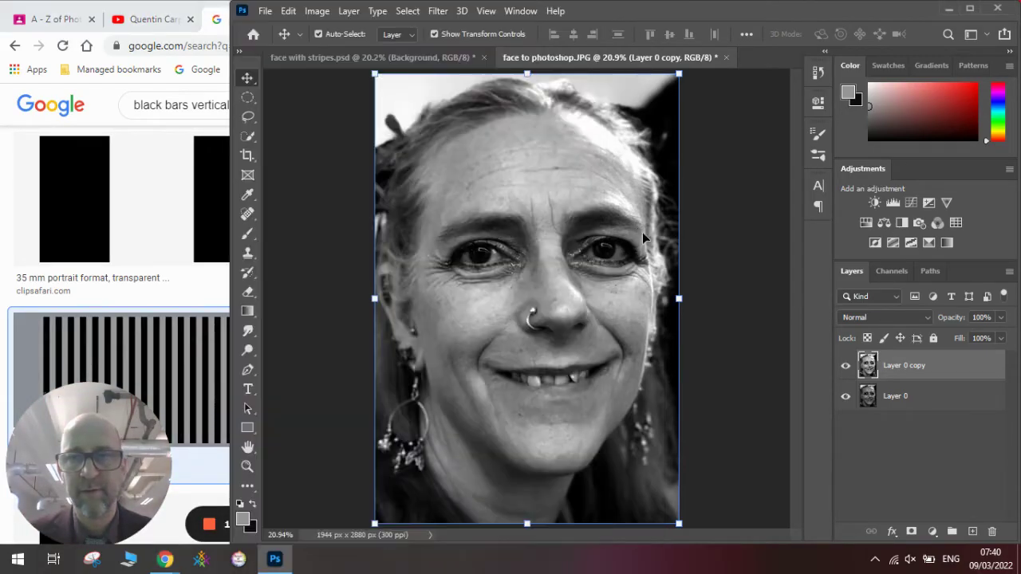
key(ctrl+v)
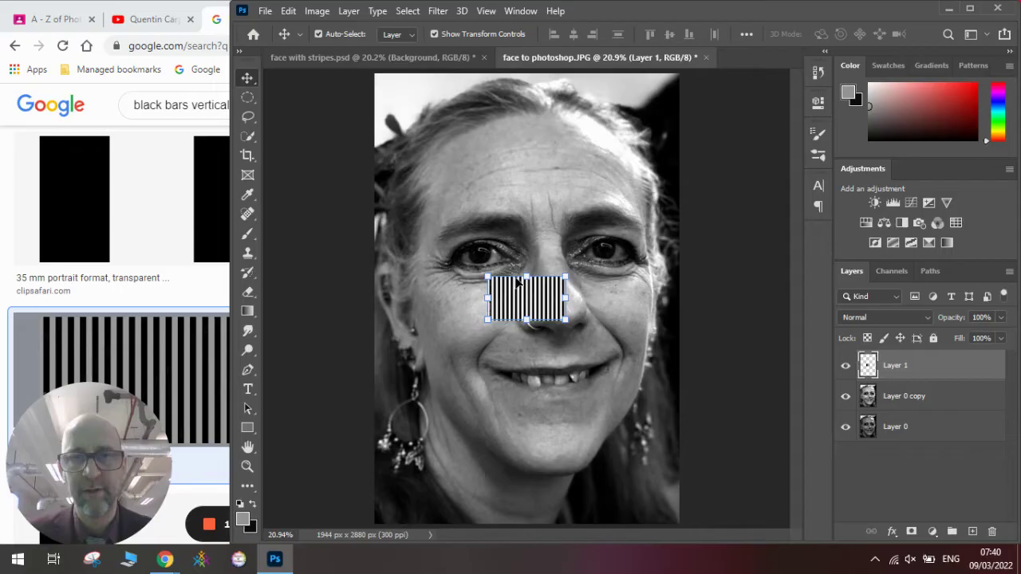
Free-transform the stripes to about 385% and stretch them to fill the whole canvas.
drag(485, 275, 375, 214)
drag(565, 211, 677, 151)
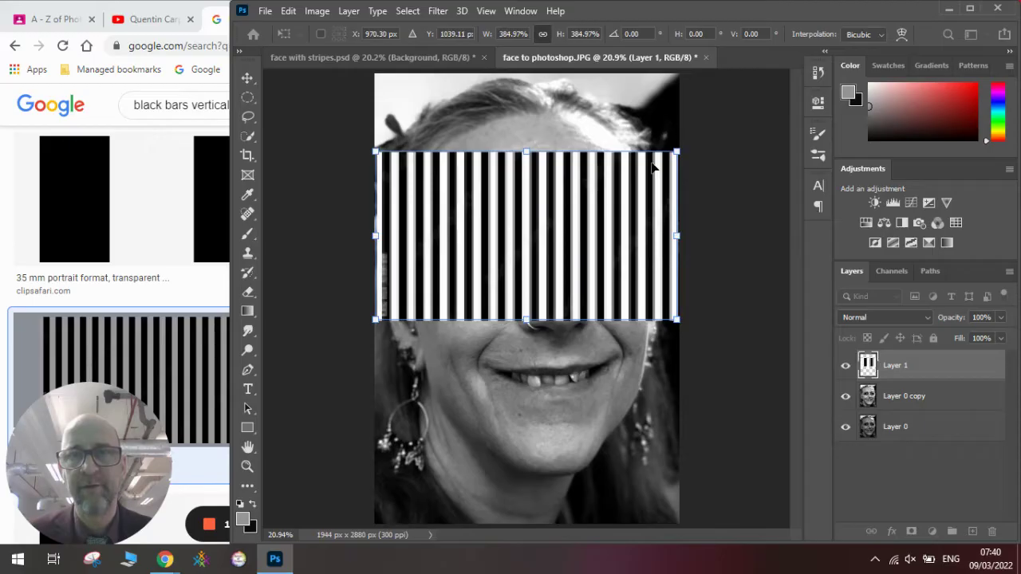
click(547, 34)
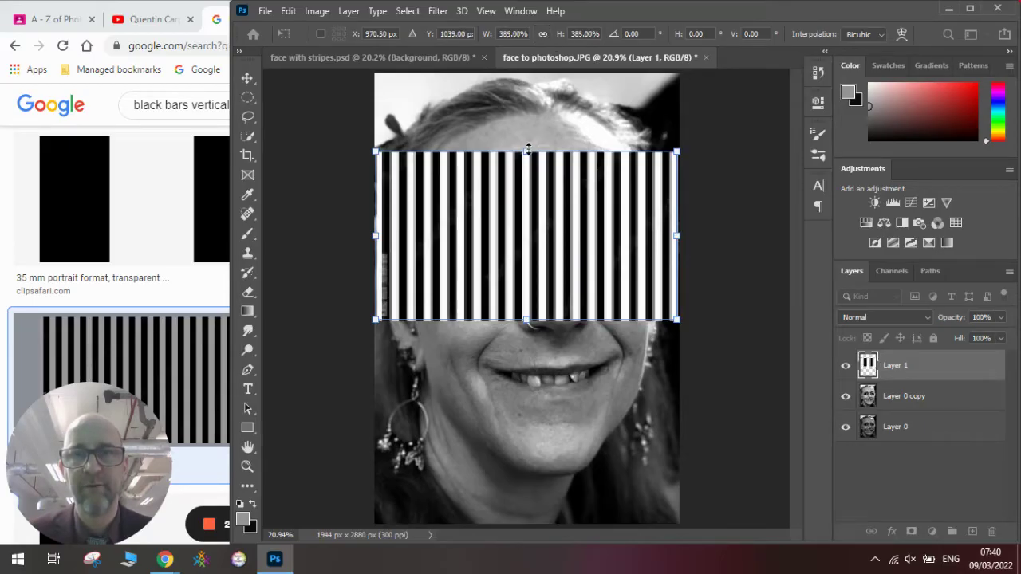
drag(527, 150, 527, 72)
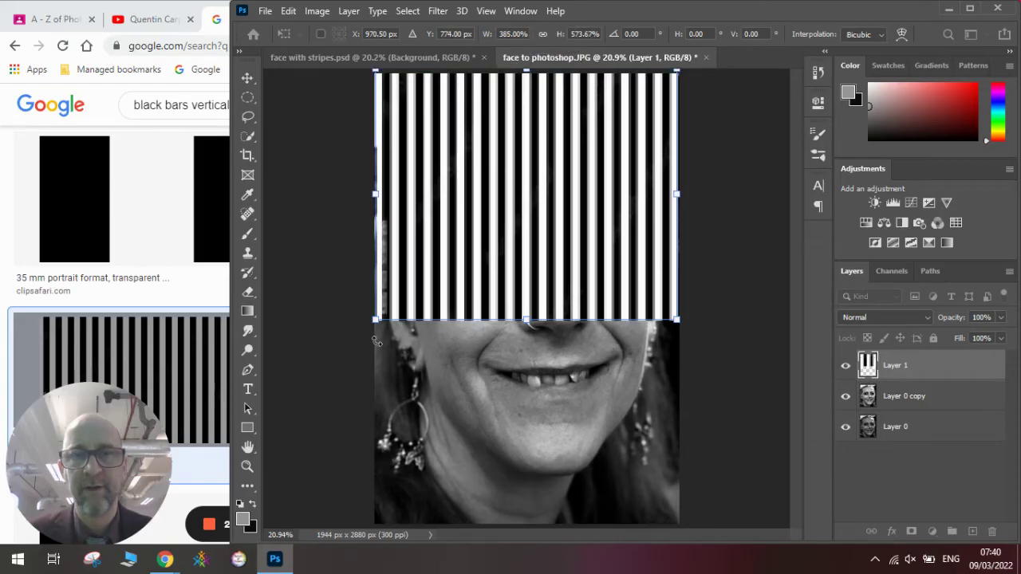
drag(374, 319, 327, 542)
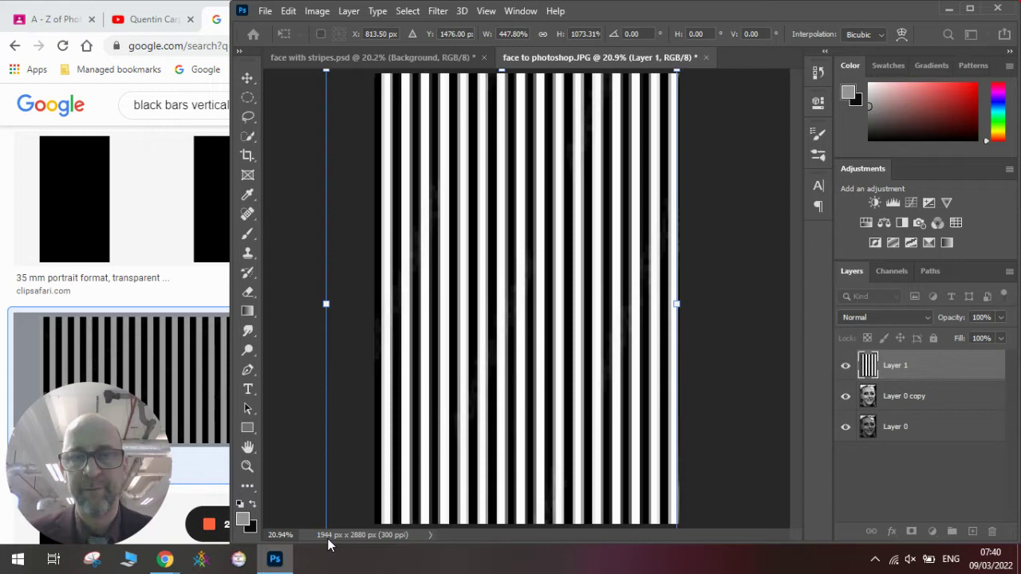
key(Return)
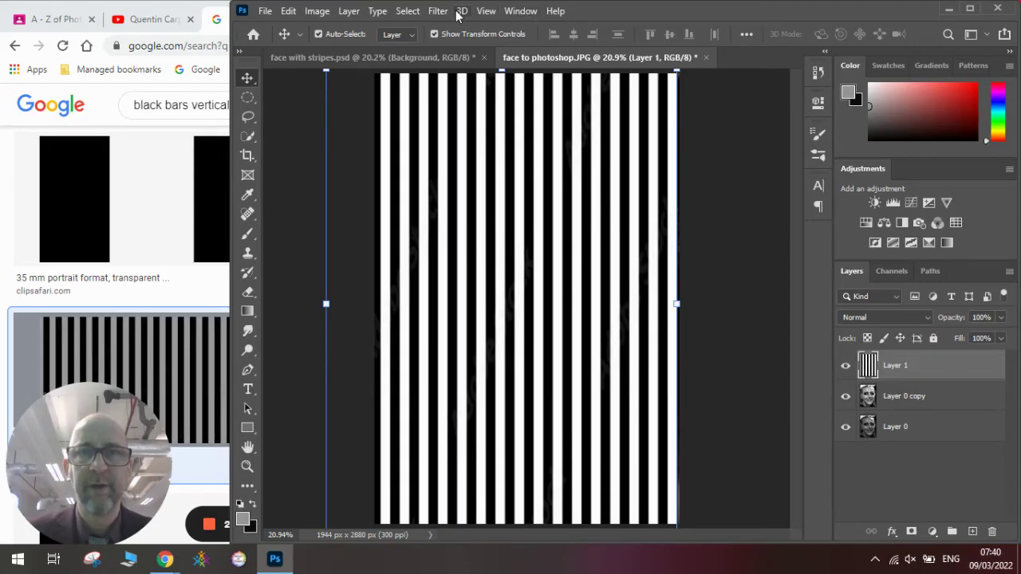
Select the stripe bands with Color Range, sampling white and black stripes at Fuzziness 180.
click(403, 13)
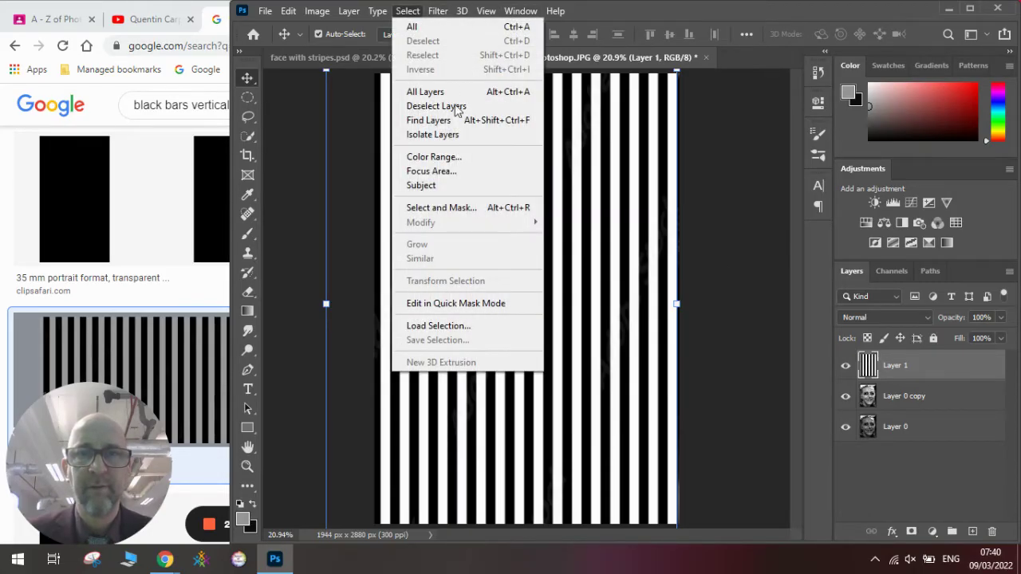
click(463, 158)
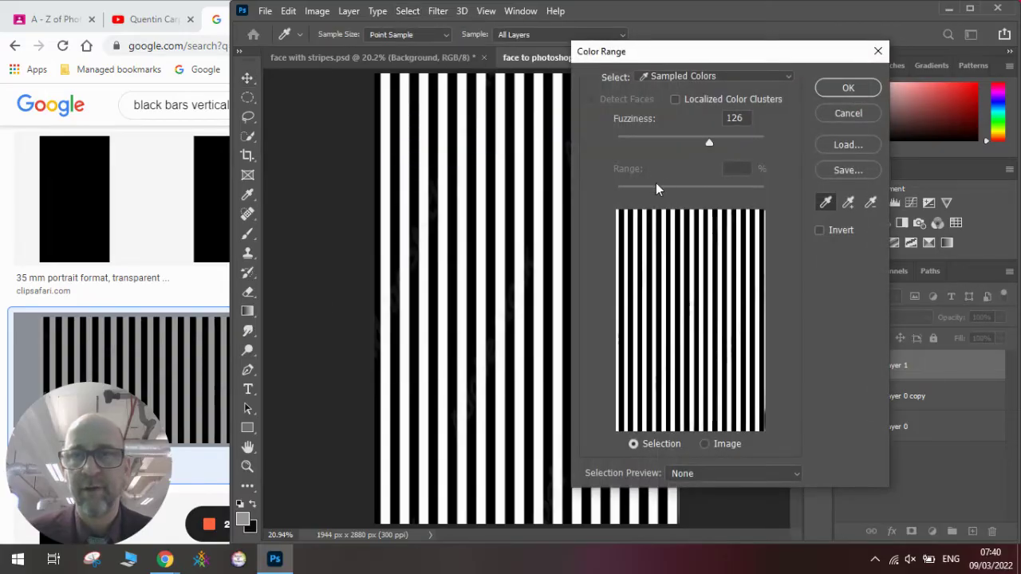
click(644, 235)
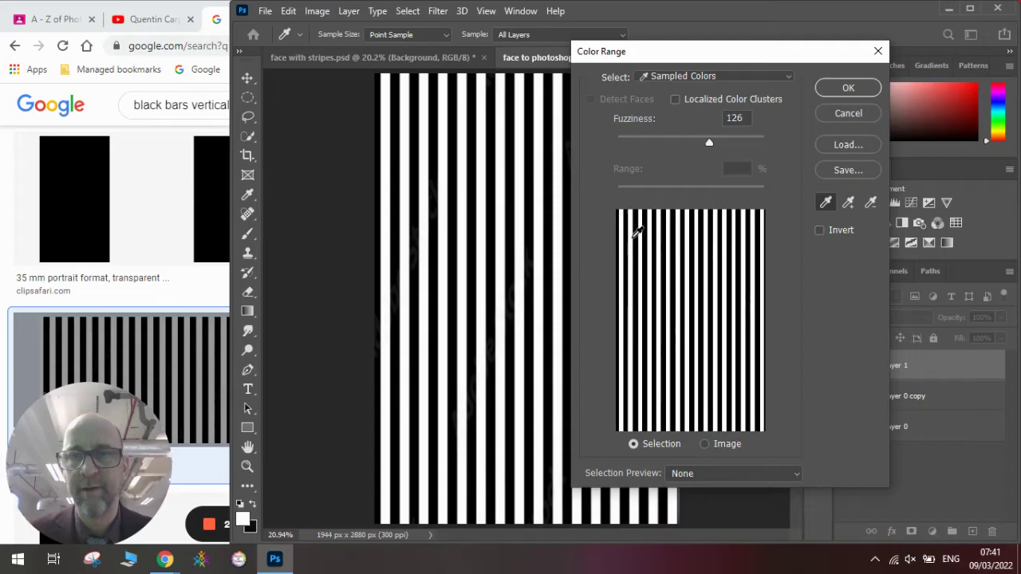
click(638, 237)
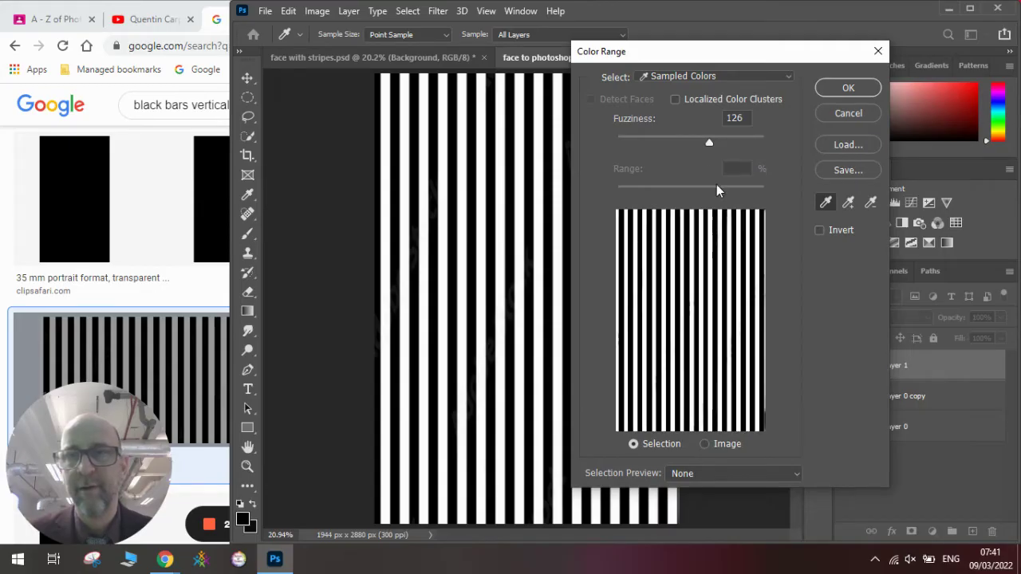
drag(709, 142, 747, 142)
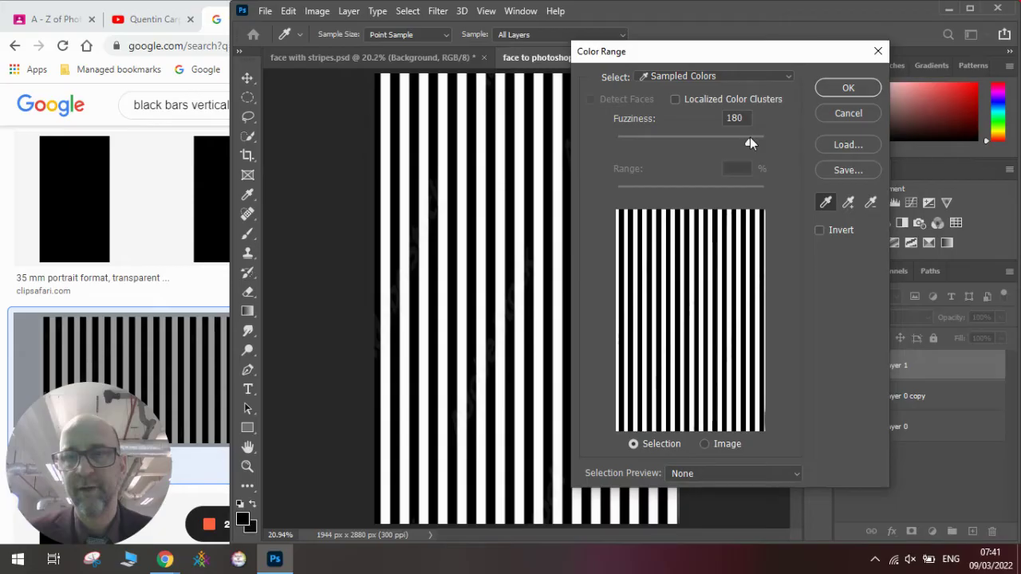
click(831, 88)
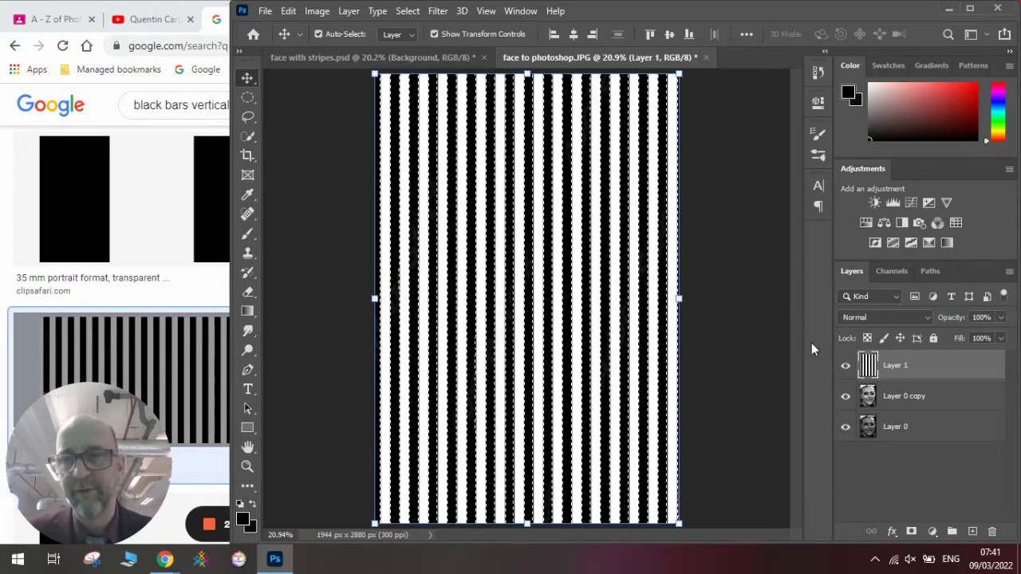
Hide Layer 1, add the stripe selection as Layer 0 copy's mask, and target its image thumbnail.
click(847, 367)
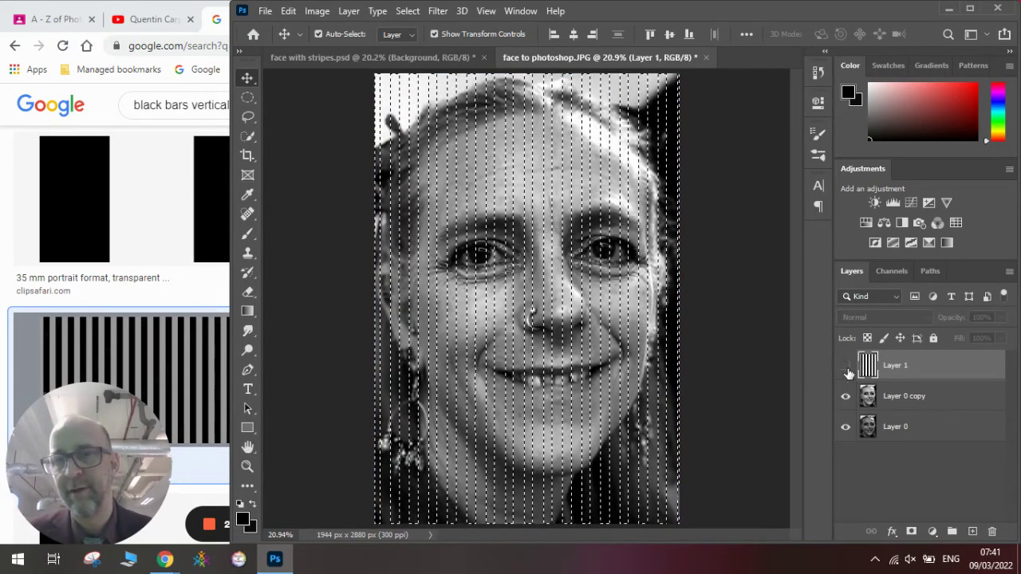
click(907, 401)
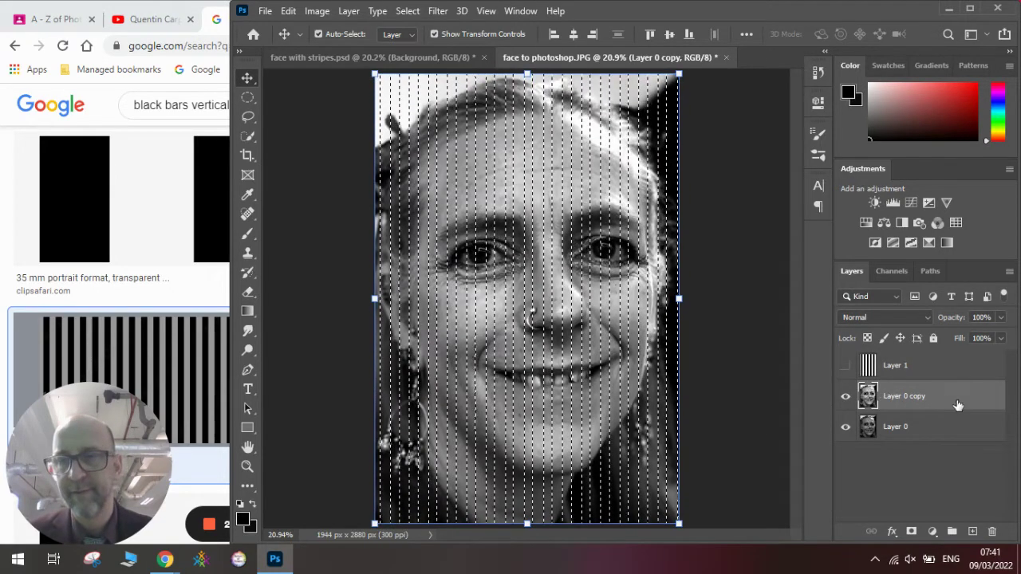
click(913, 531)
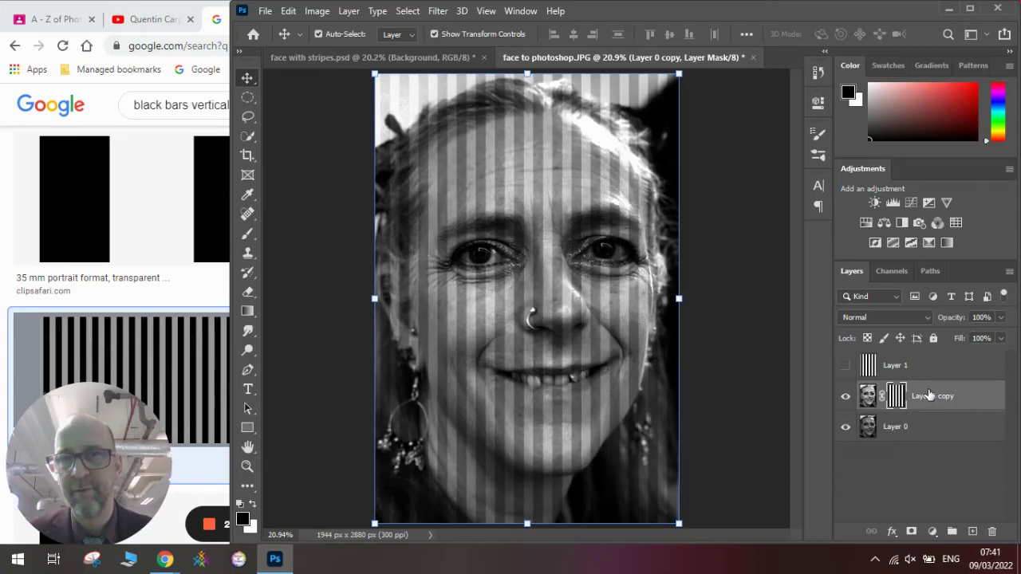
click(868, 395)
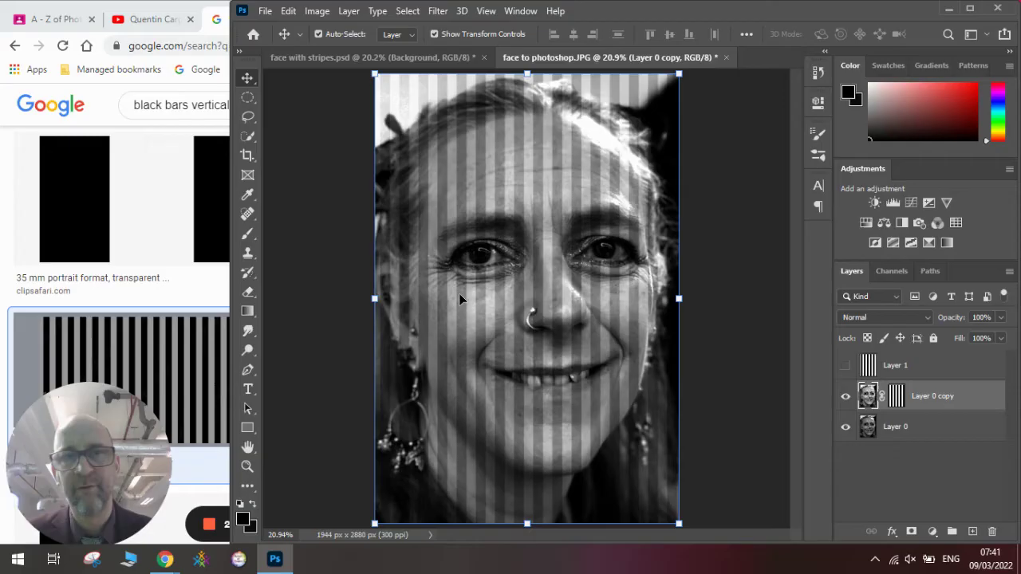
Shift Layer 0 81 px behind the stripes, check the bands via layer visibility, then target the mask.
mouse_move(445, 266)
mouse_down()
mouse_move(455, 261)
mouse_move(426, 256)
mouse_move(434, 266)
mouse_up()
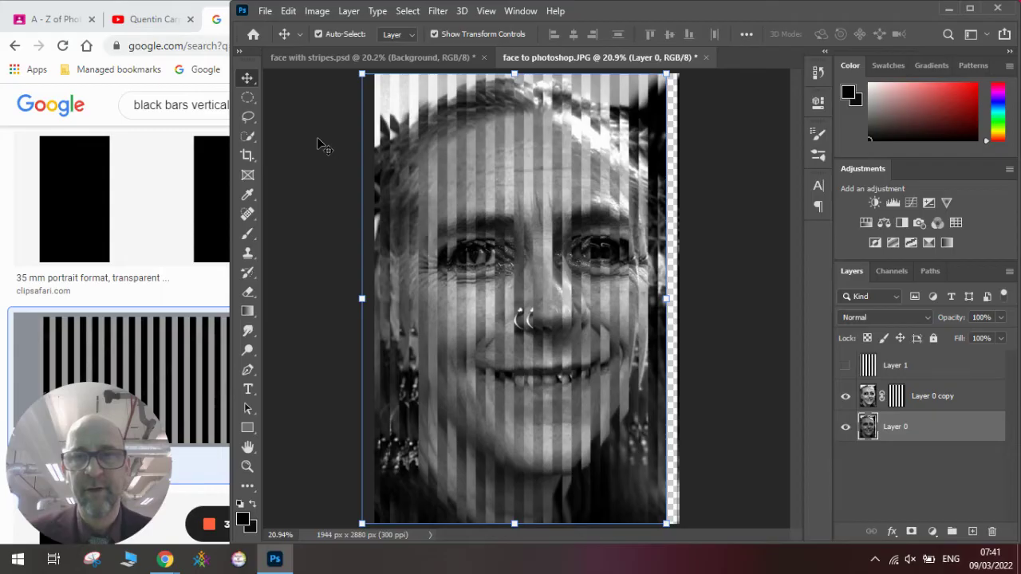
click(845, 429)
click(846, 396)
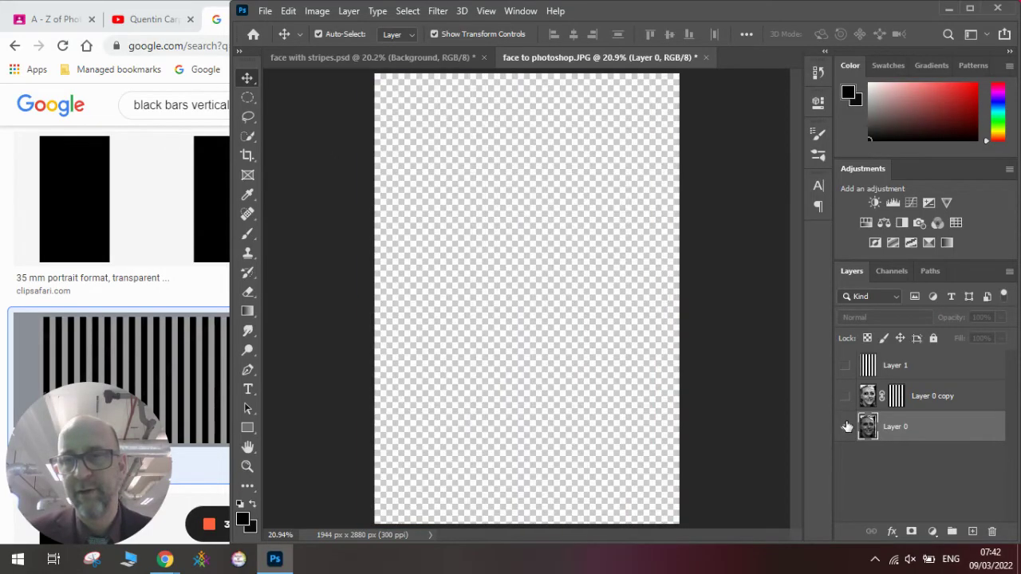
click(845, 427)
click(845, 396)
click(897, 396)
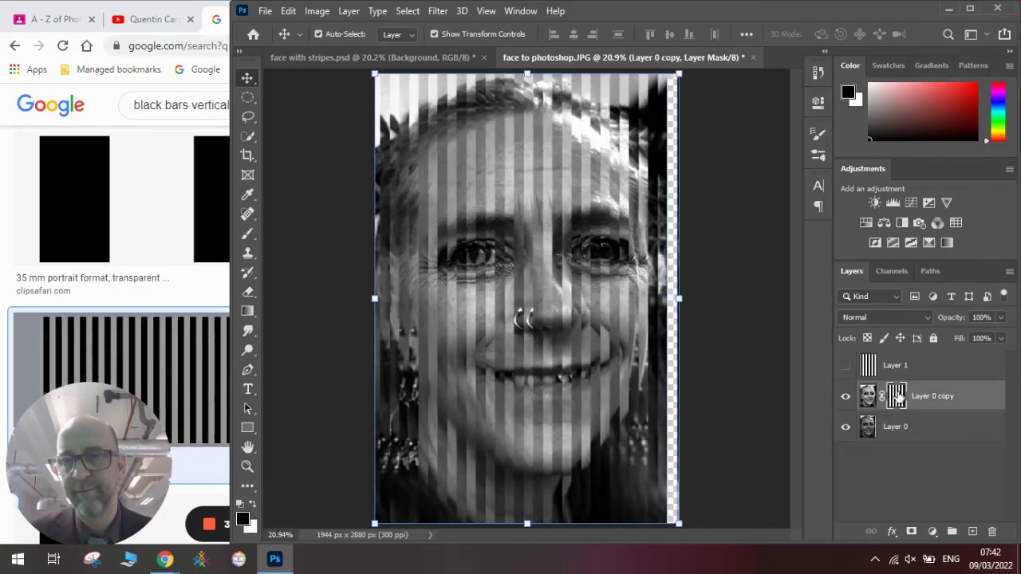
Delete the vertical stripe mask from Layer 0 copy and make Layer 1 visible again.
right_click(898, 396)
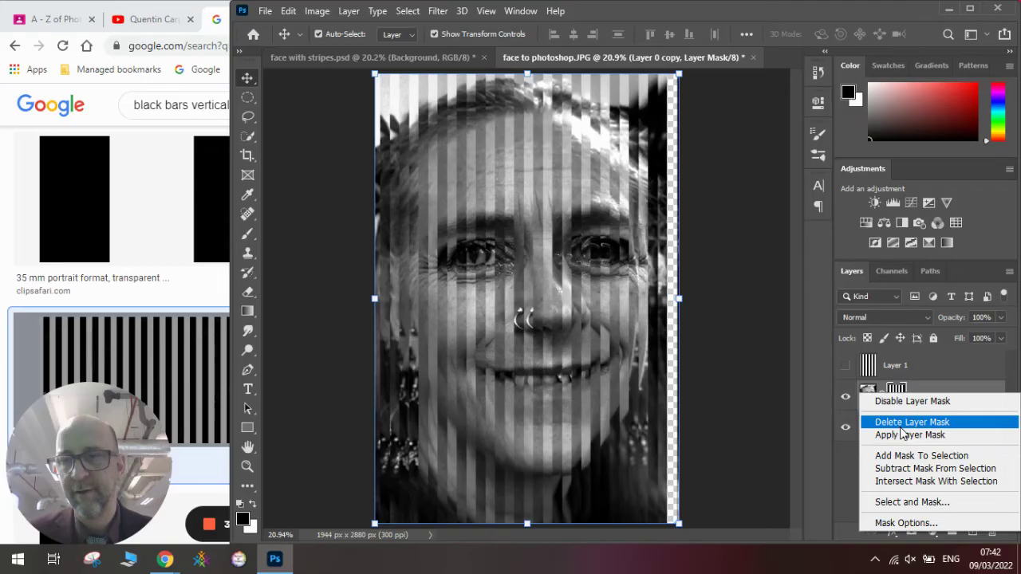
click(897, 423)
click(845, 367)
Rotate Layer 1's stripes 90° into horizontal bands and stretch them to fill the canvas height.
click(845, 368)
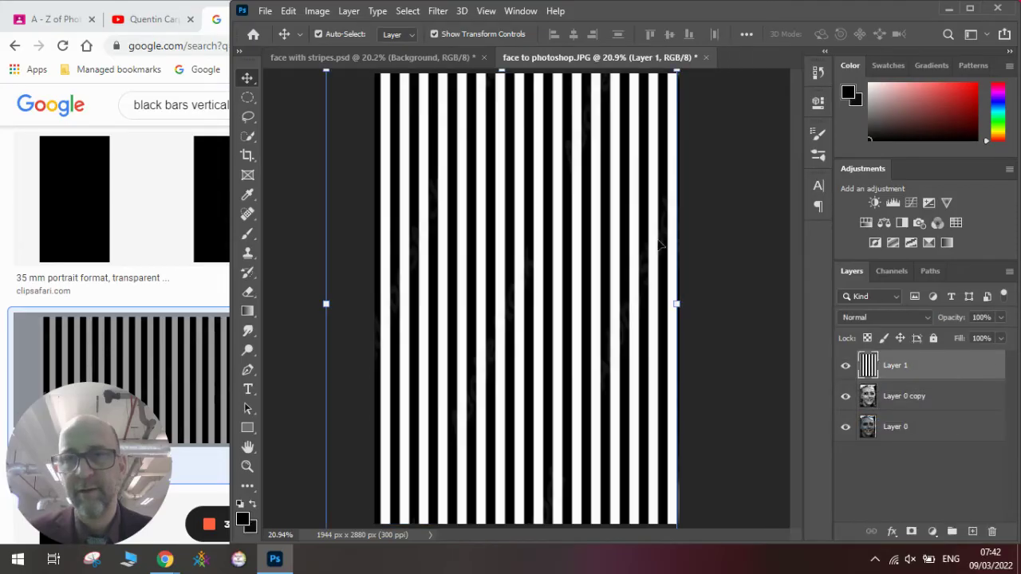
drag(691, 224, 596, 526)
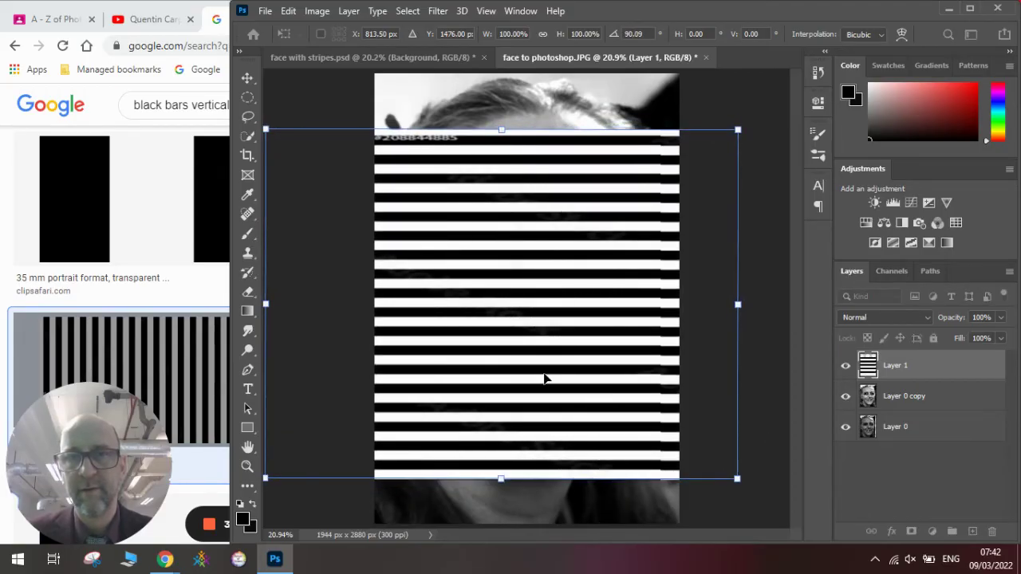
drag(501, 132, 503, 46)
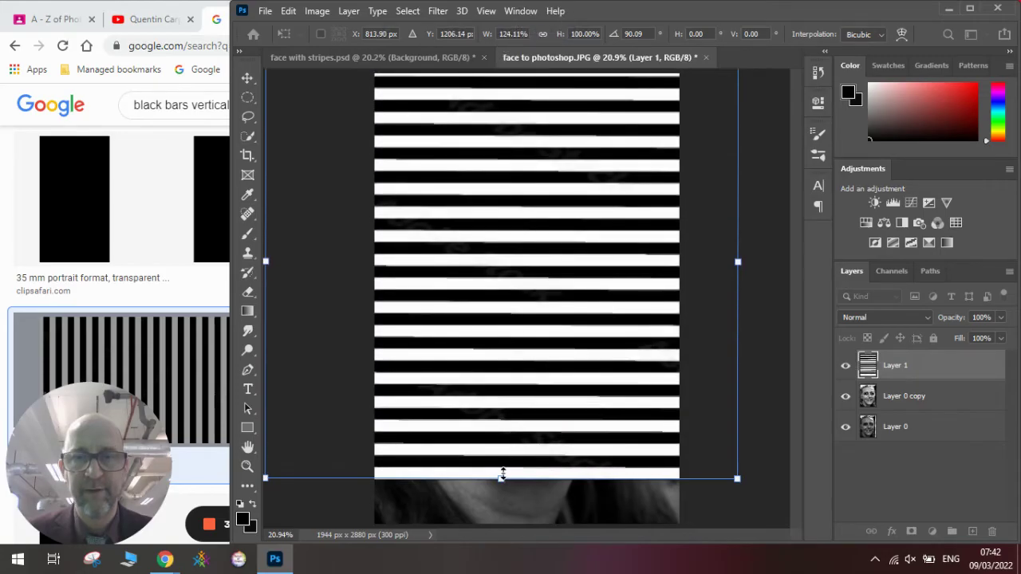
drag(501, 477, 498, 525)
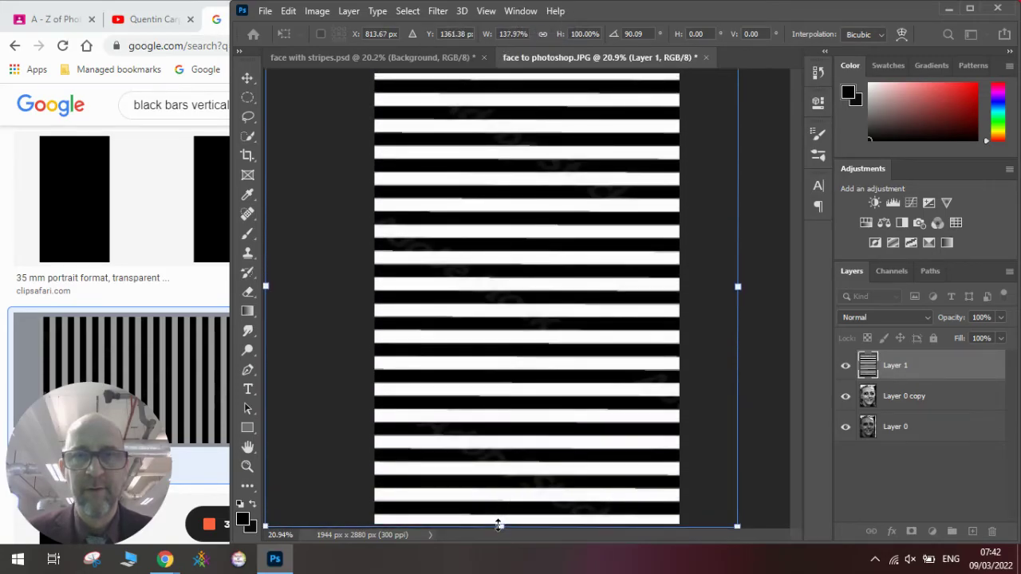
Commit the stripe transform and select the horizontal stripes with Color Range.
key(Return)
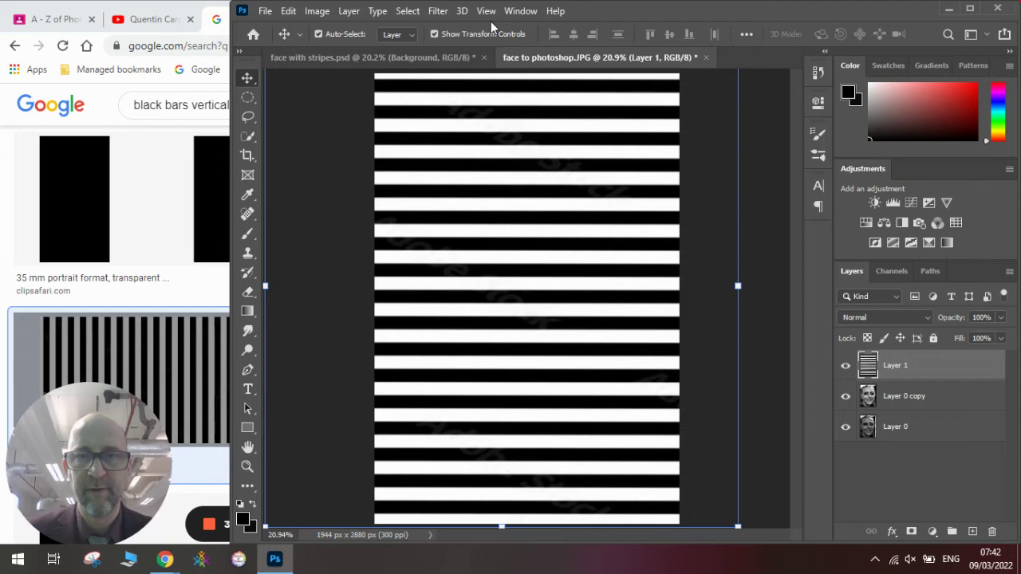
click(420, 13)
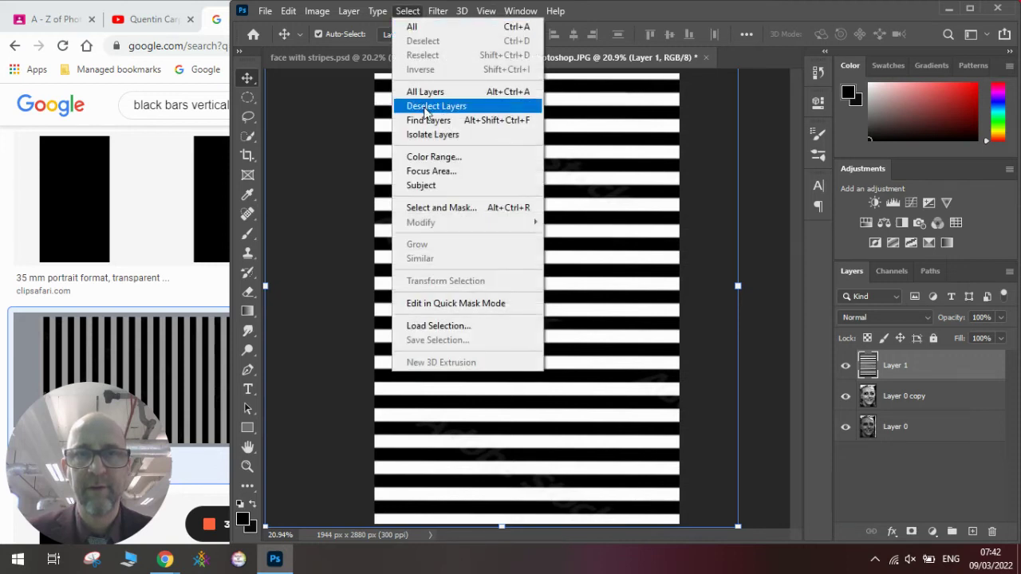
click(433, 159)
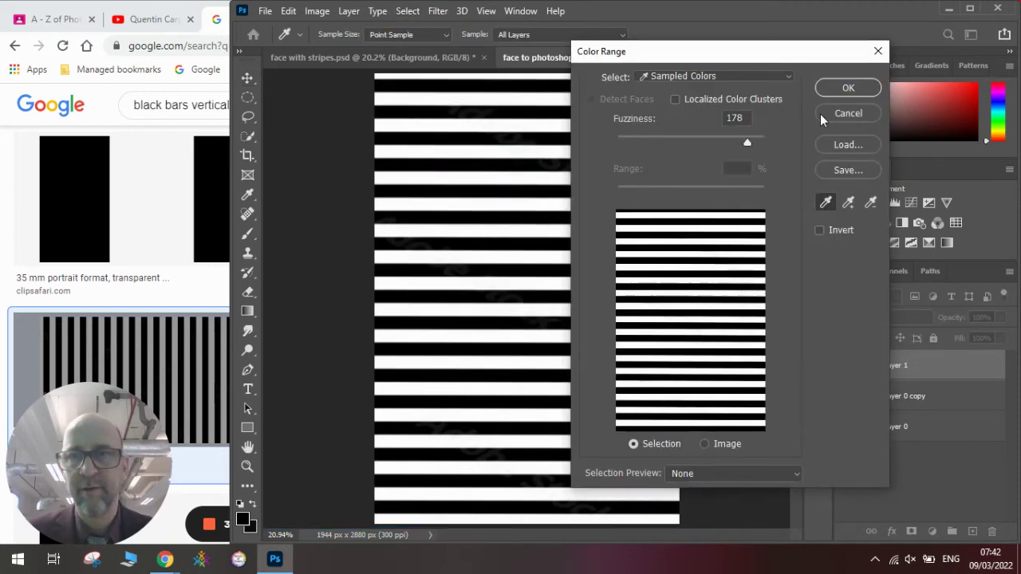
click(848, 87)
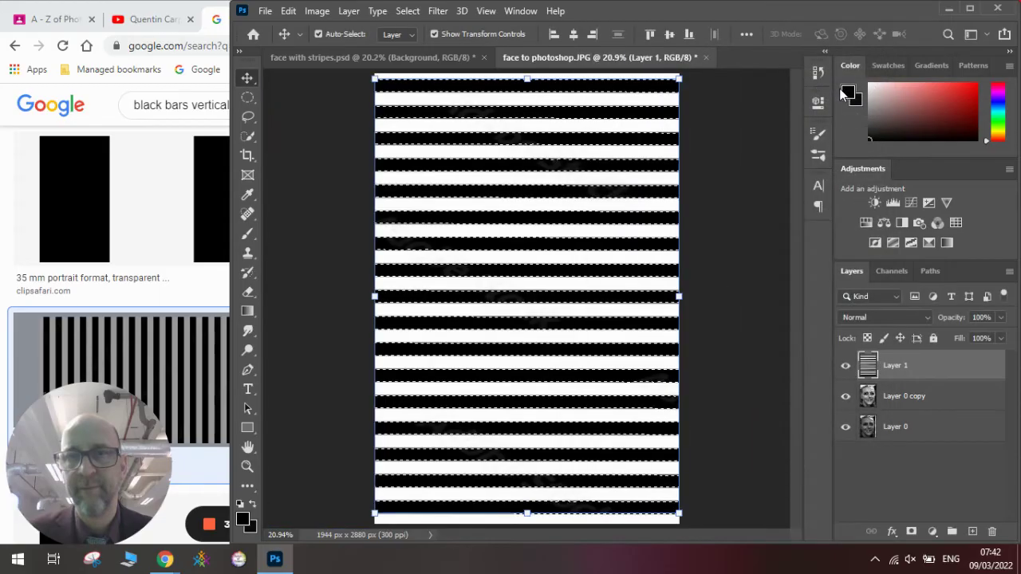
Hide Layer 1 and mask Layer 0 copy with the horizontal stripe selection.
click(845, 365)
click(883, 400)
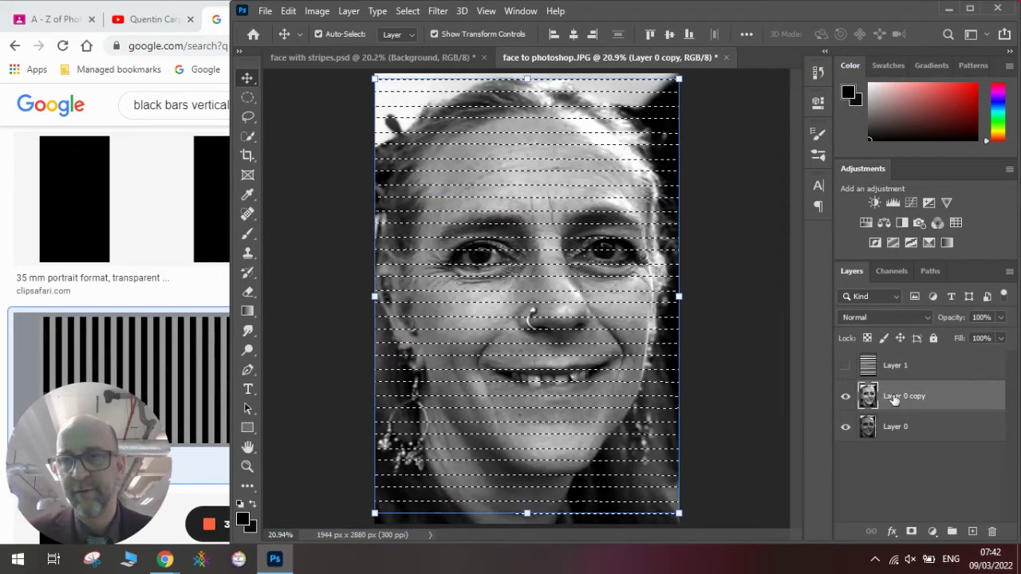
click(912, 532)
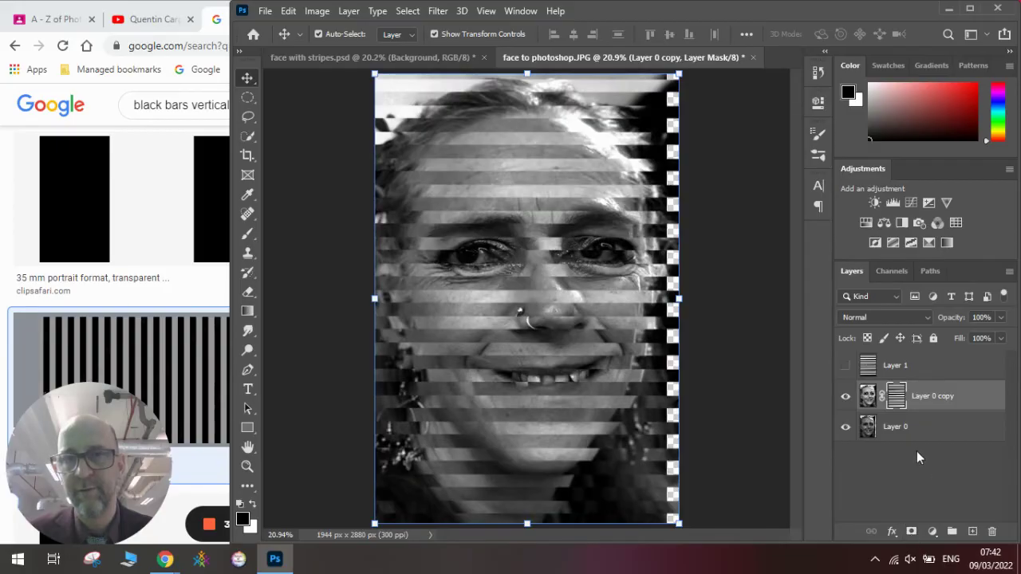
click(906, 430)
Offset Layer 0 to 71 px across and 43 px down, then return to face with stripes.psd.
drag(906, 431, 547, 359)
click(612, 219)
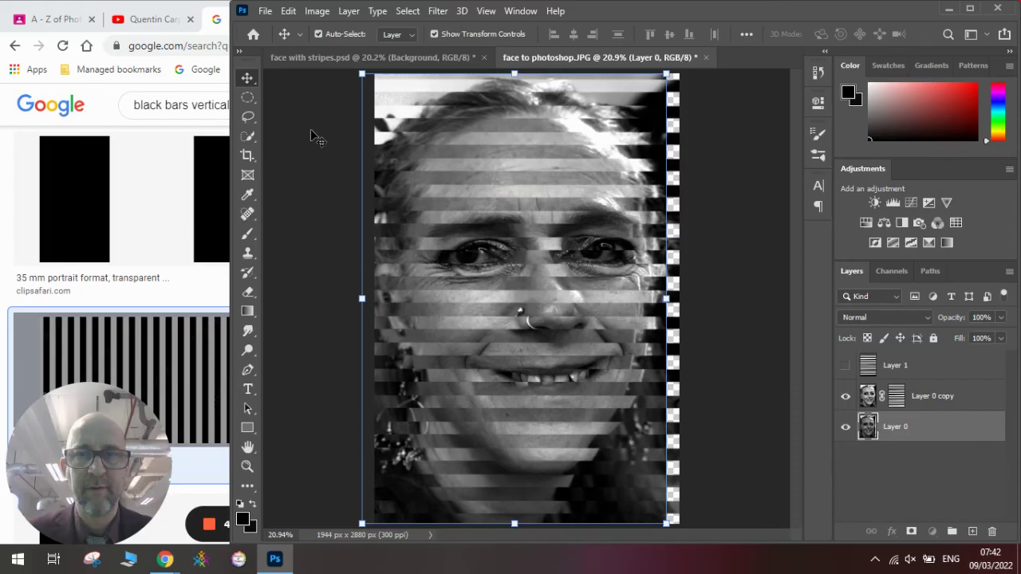
mouse_move(413, 223)
mouse_down()
mouse_move(433, 229)
mouse_move(428, 260)
mouse_move(428, 205)
mouse_move(433, 243)
mouse_move(430, 224)
mouse_up()
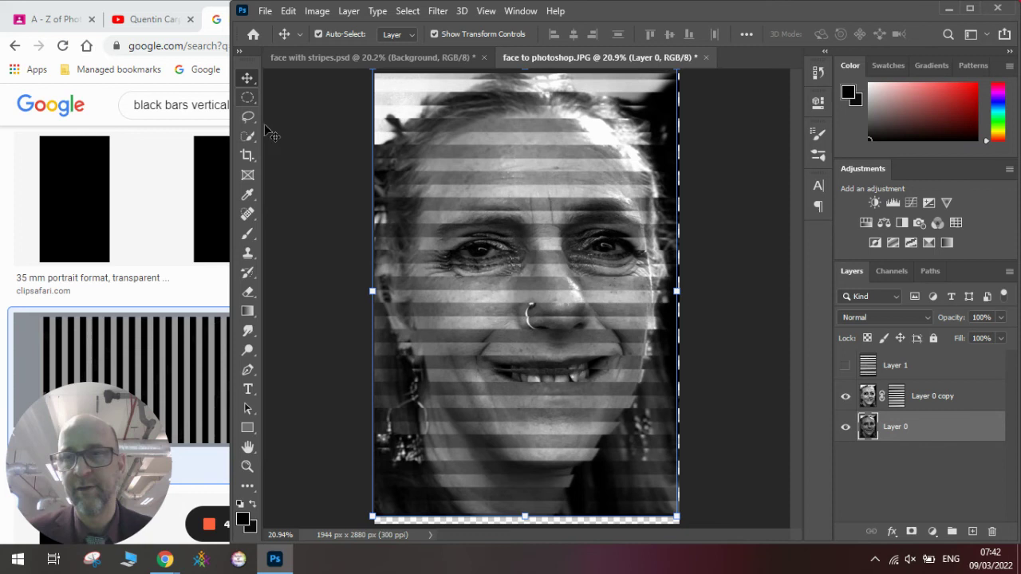
click(495, 317)
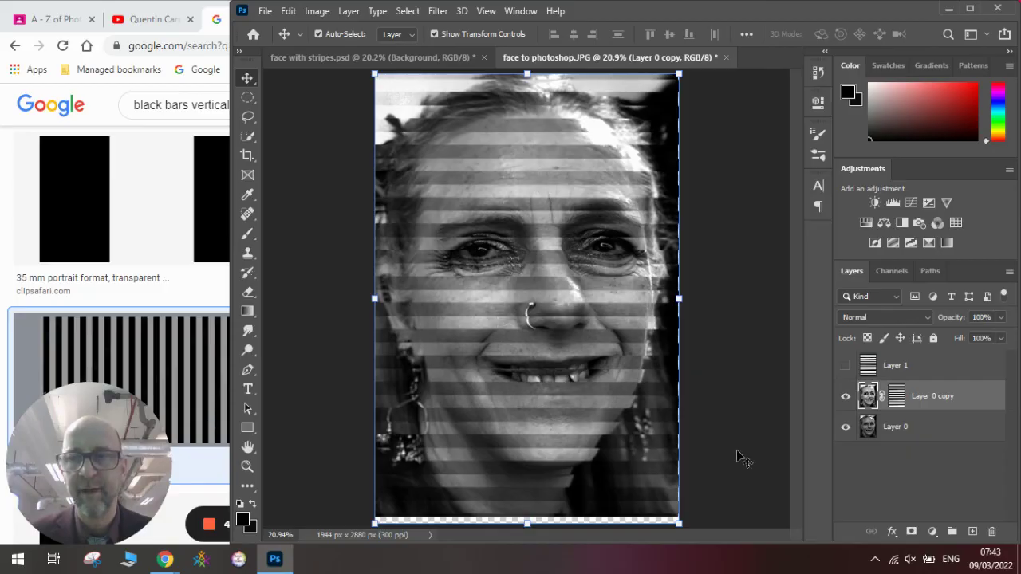
click(406, 57)
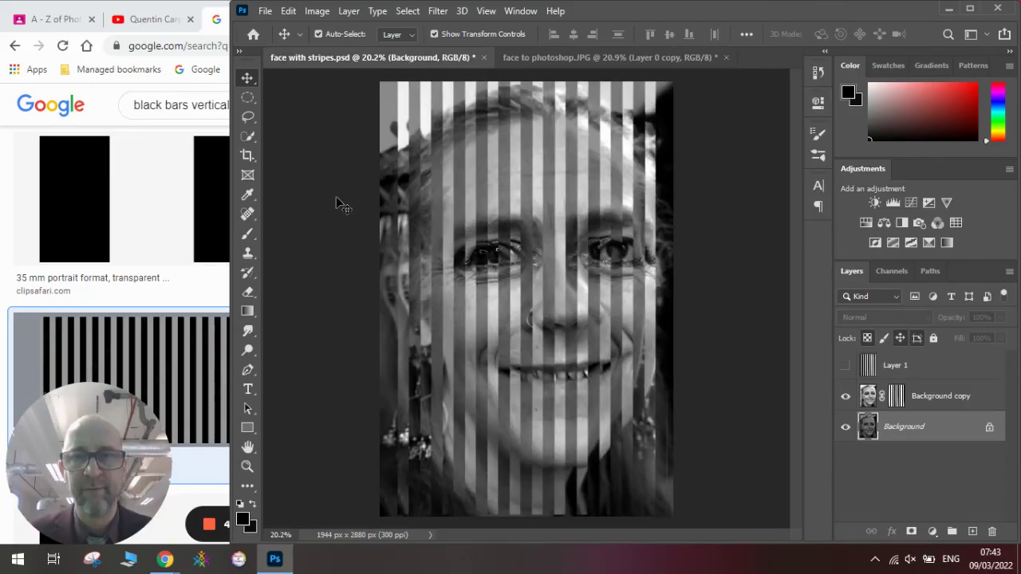
Bring the Chrome tab with the YouTube channel home page in front of Photoshop.
click(168, 19)
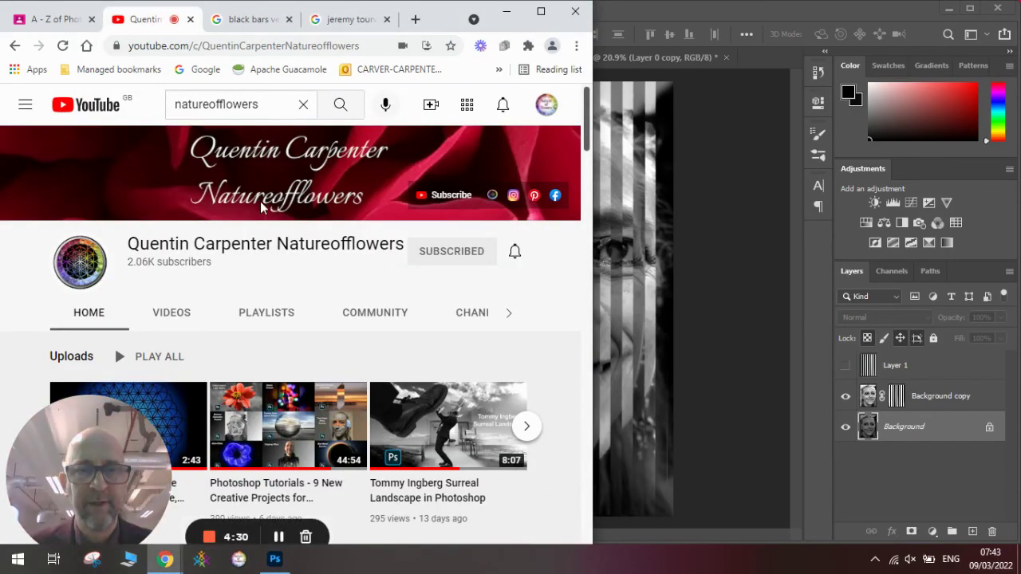